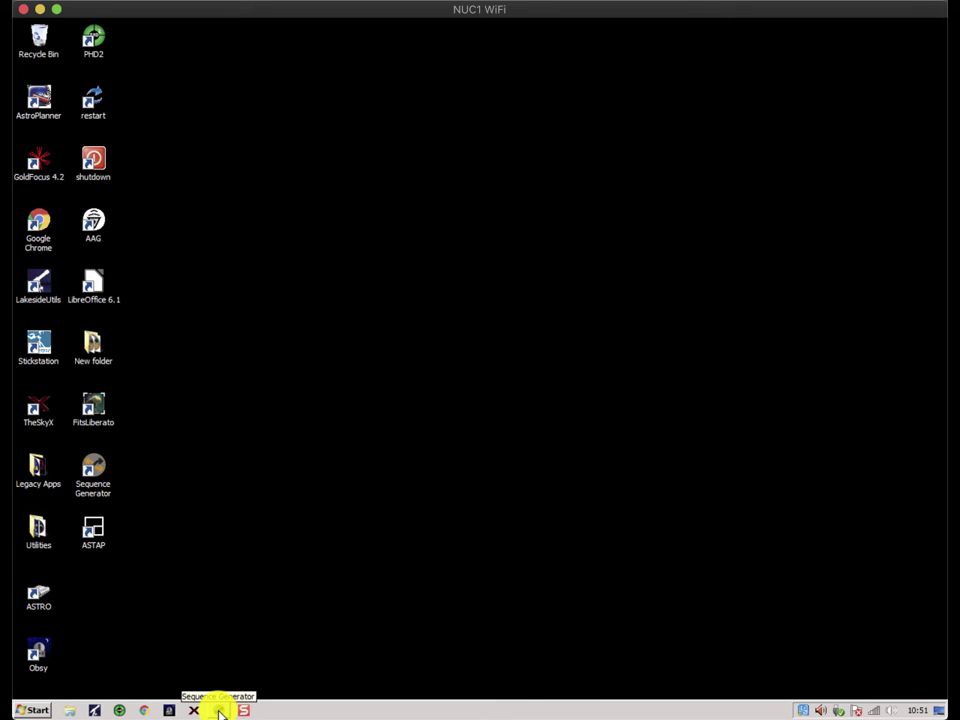
Launch Sequence Generator Pro from its taskbar button.
click(219, 710)
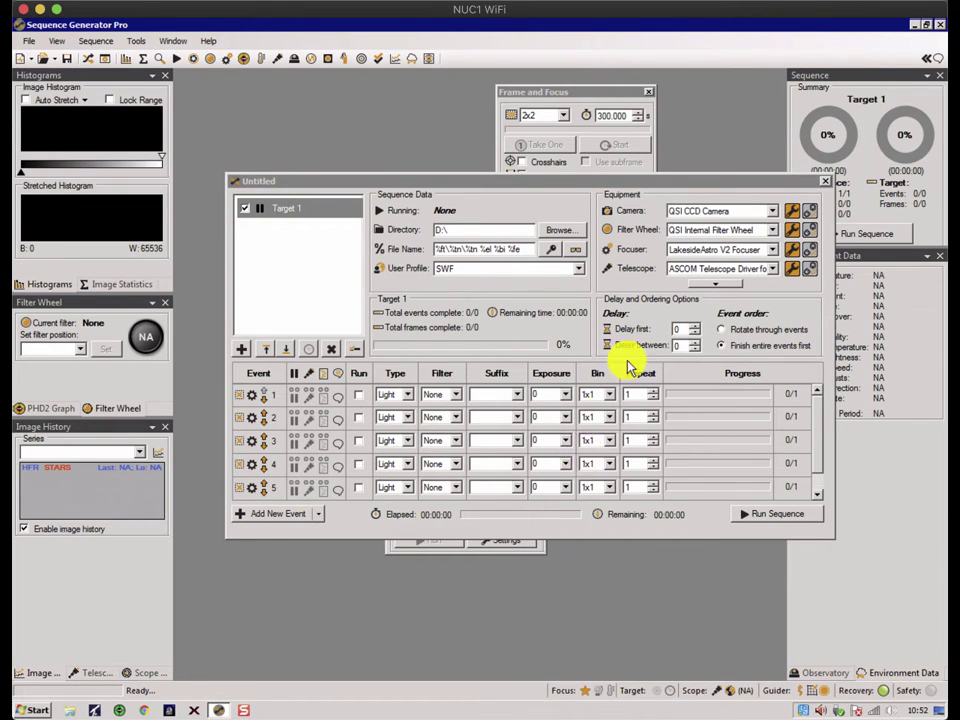
Close the untitled sequence and group Frame and Focus with the Temperature window.
click(822, 184)
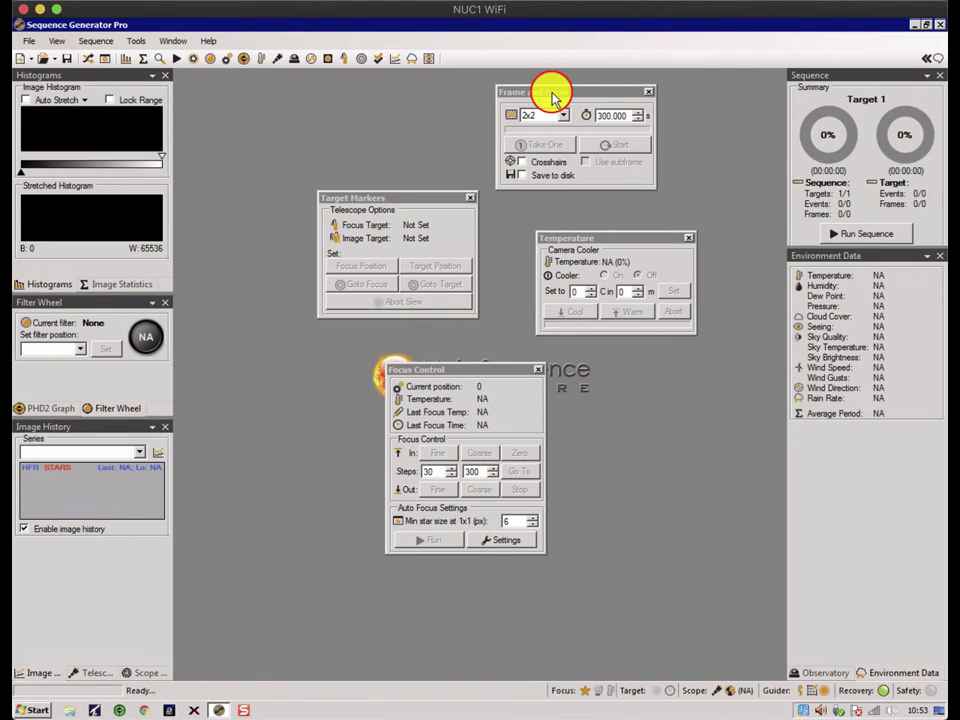
drag(553, 97, 593, 248)
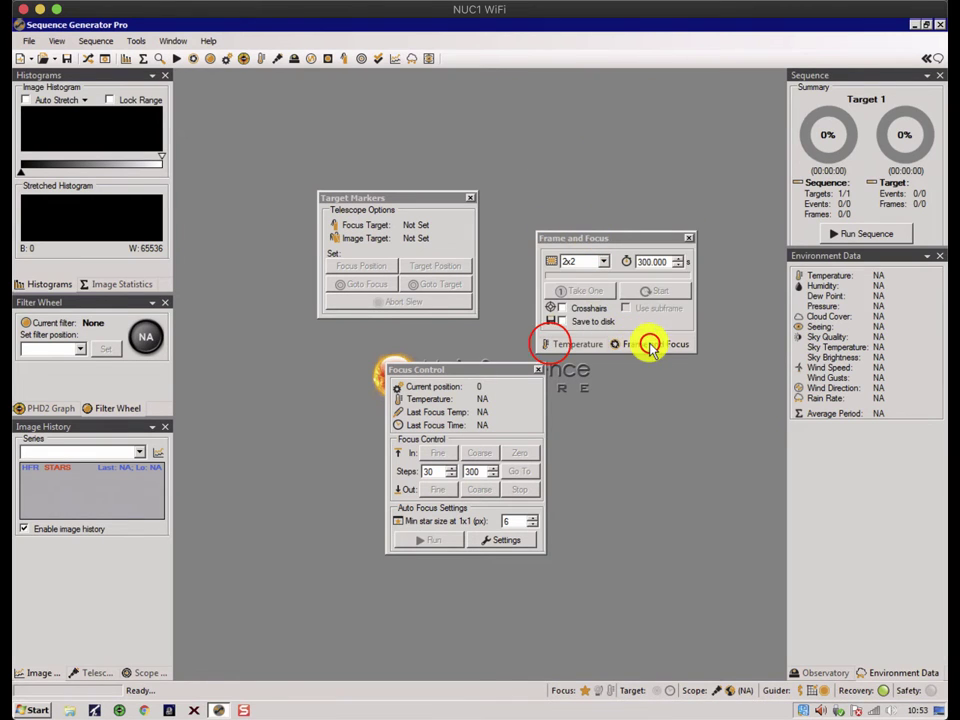
click(555, 343)
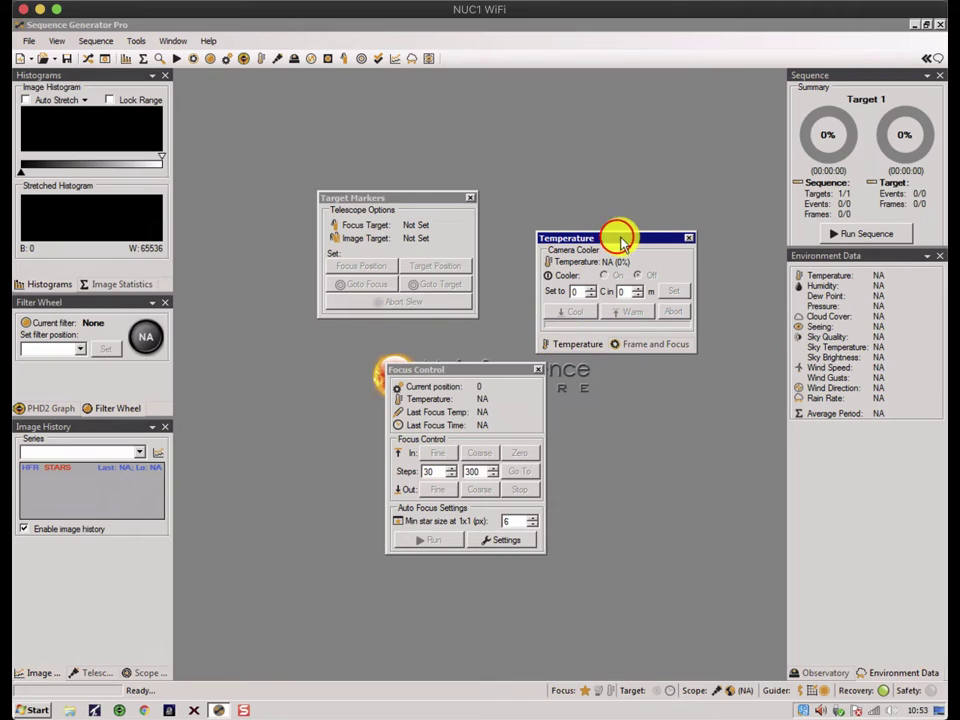
Dock the Temperature group, Target Markers and Focus Control windows into the right dock.
drag(617, 237, 865, 134)
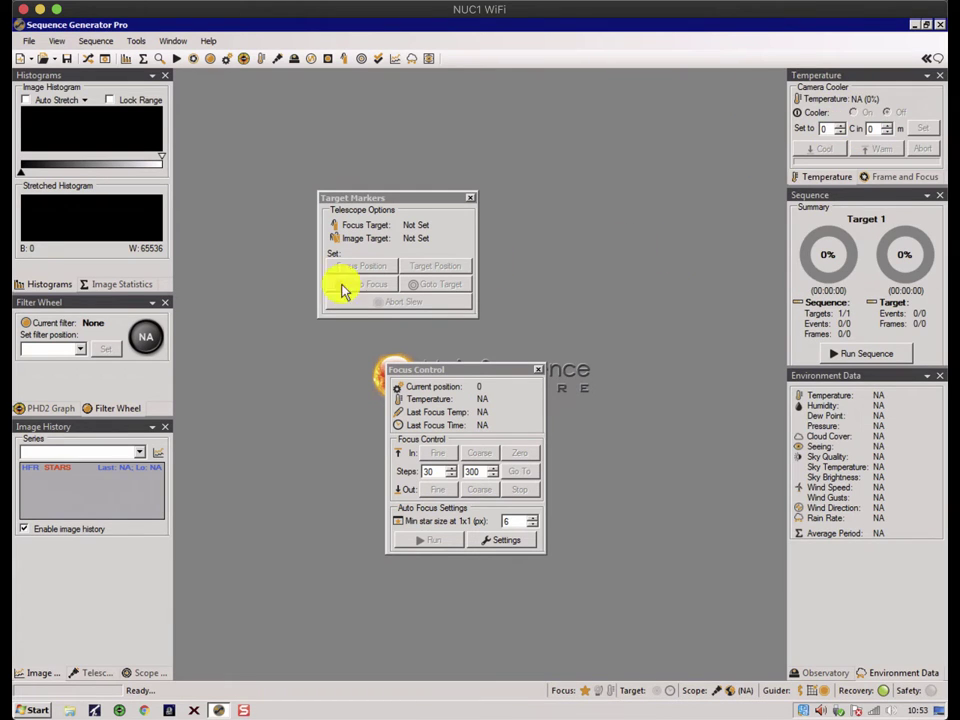
drag(343, 195, 868, 283)
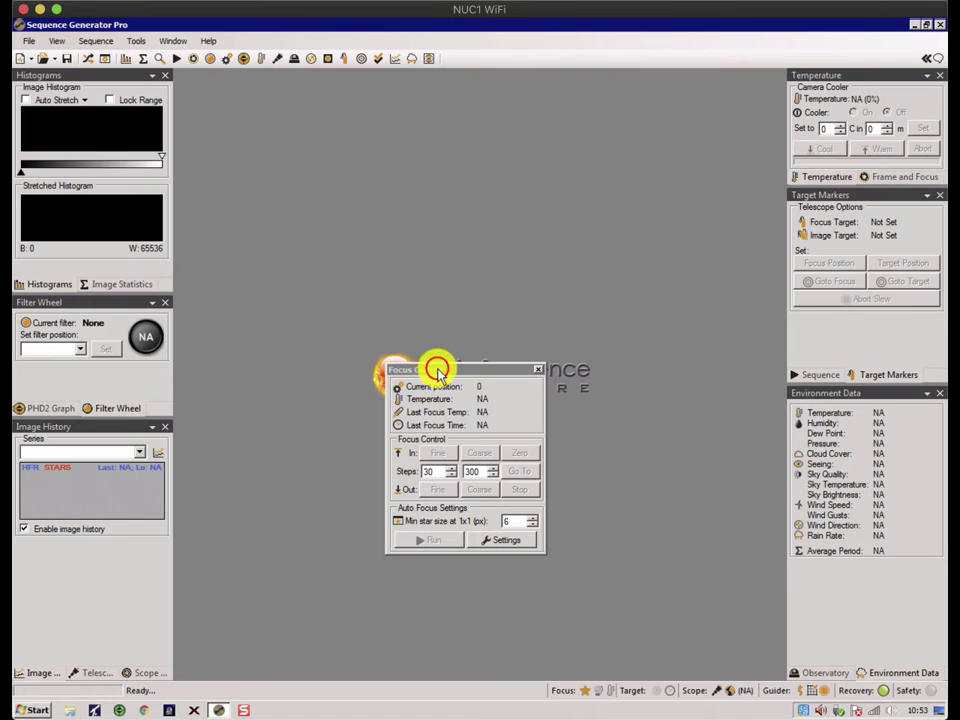
drag(437, 369, 860, 286)
Browse the Temperature, Frame and Focus, Focus Control, Sequence and Target Markers pages.
click(827, 176)
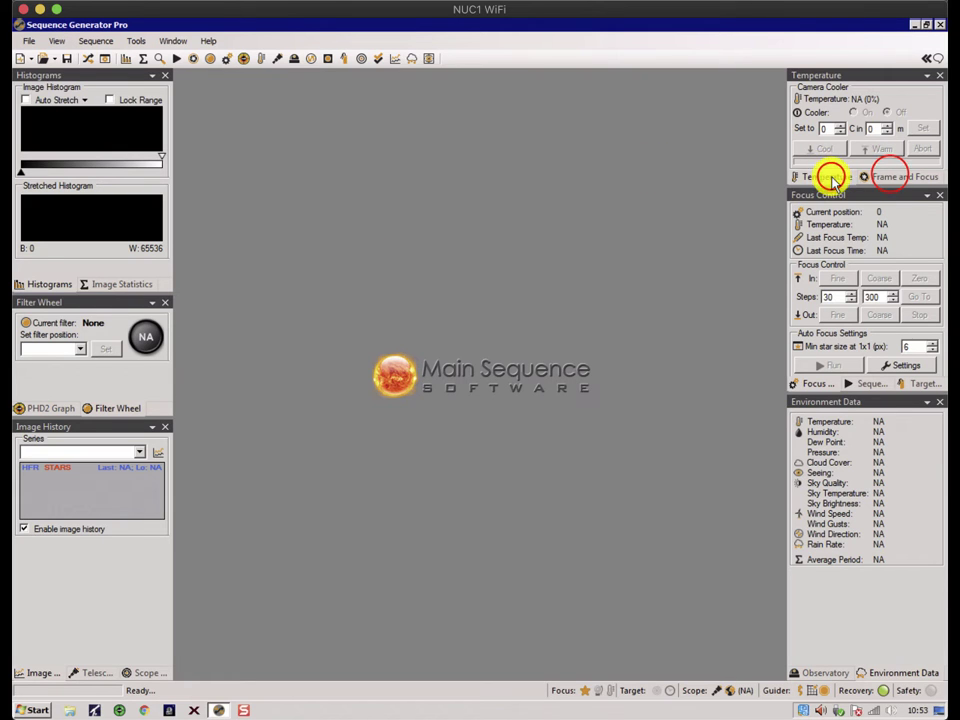
click(885, 177)
click(834, 178)
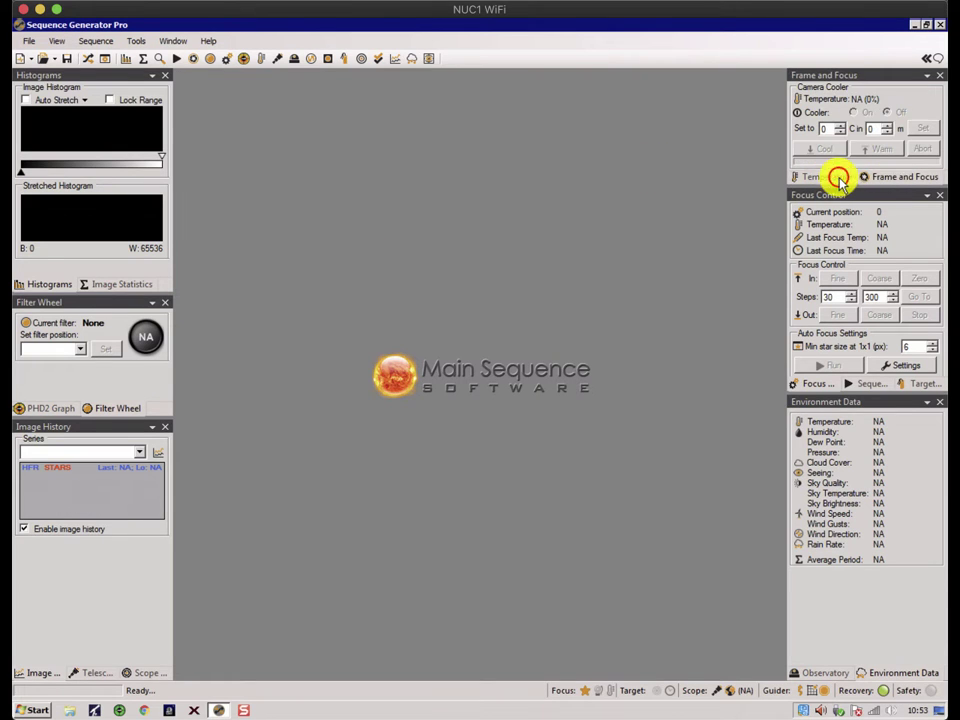
click(812, 382)
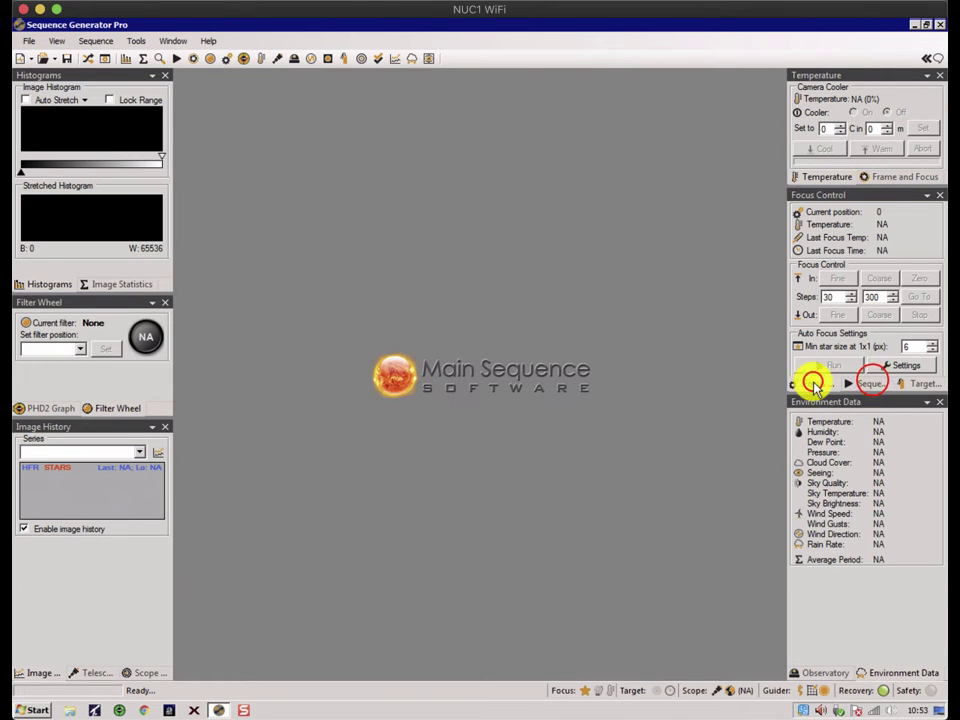
click(872, 384)
click(918, 384)
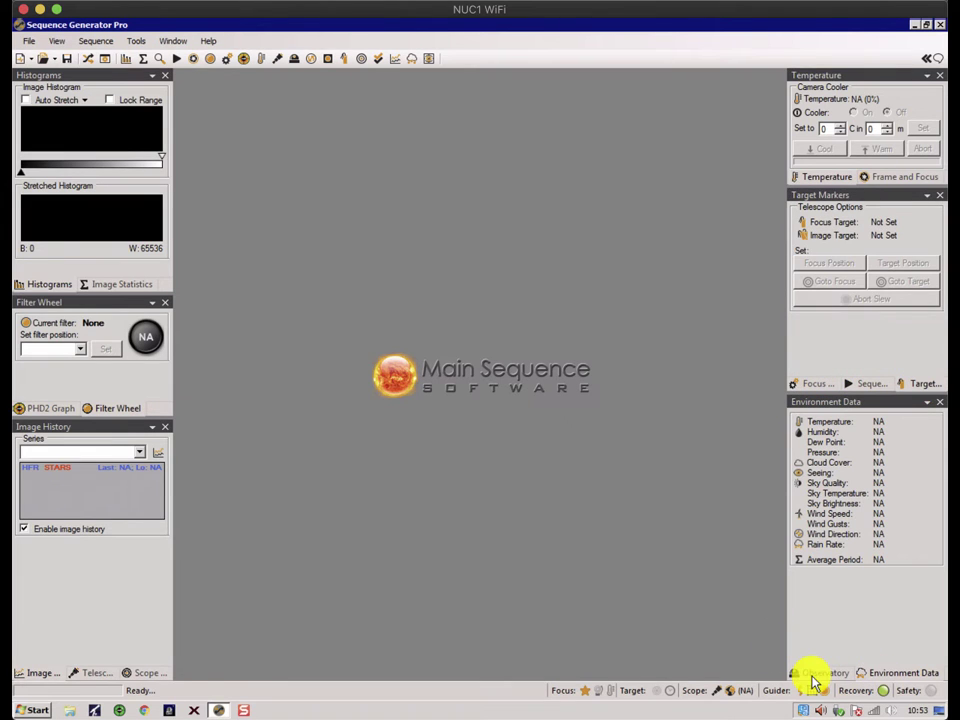
View the Observatory, Environment Data, Scope Centering, Telescope and Image History pages.
click(822, 675)
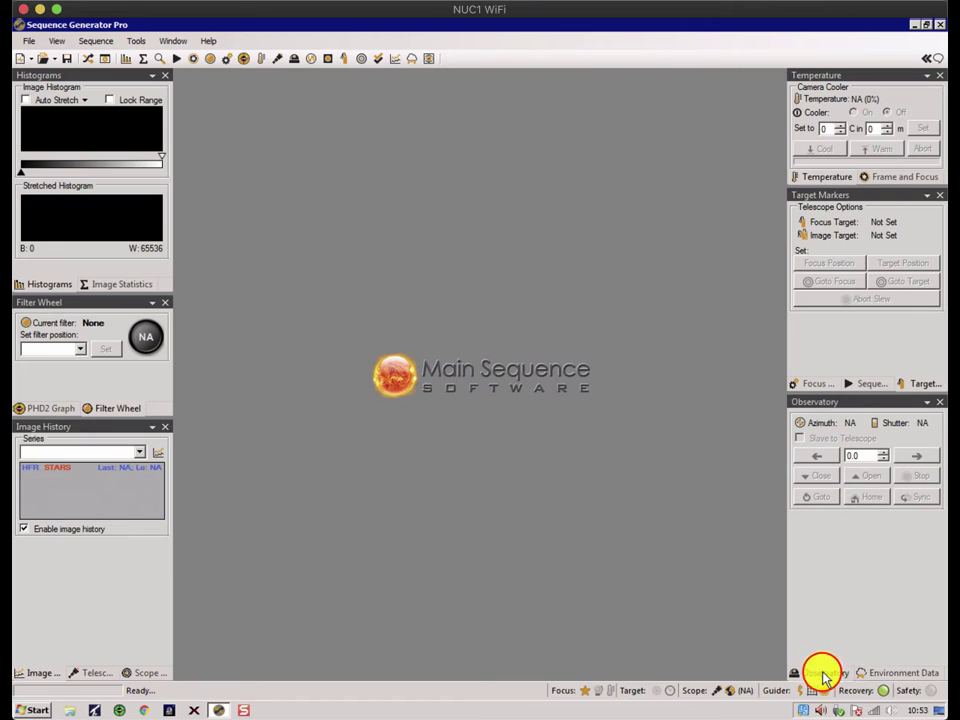
click(885, 675)
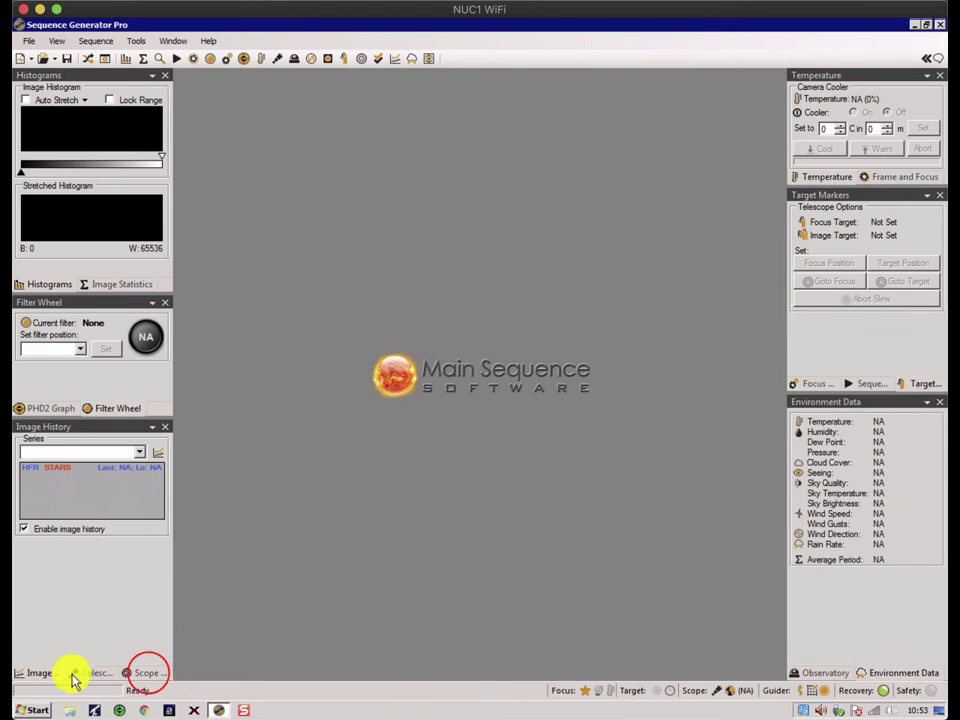
click(146, 672)
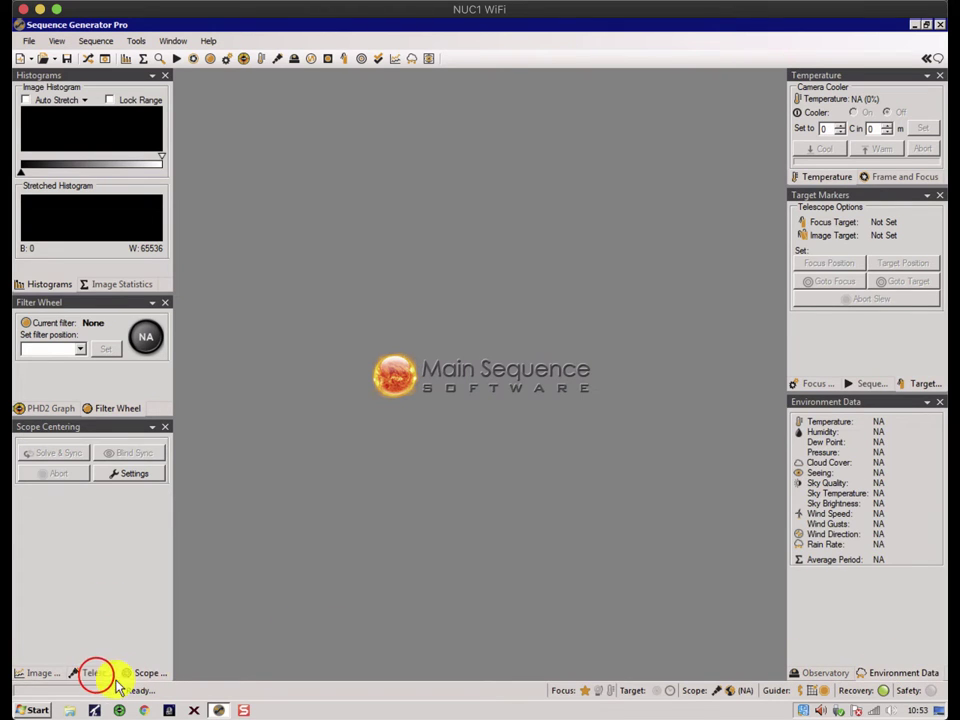
click(94, 675)
click(30, 676)
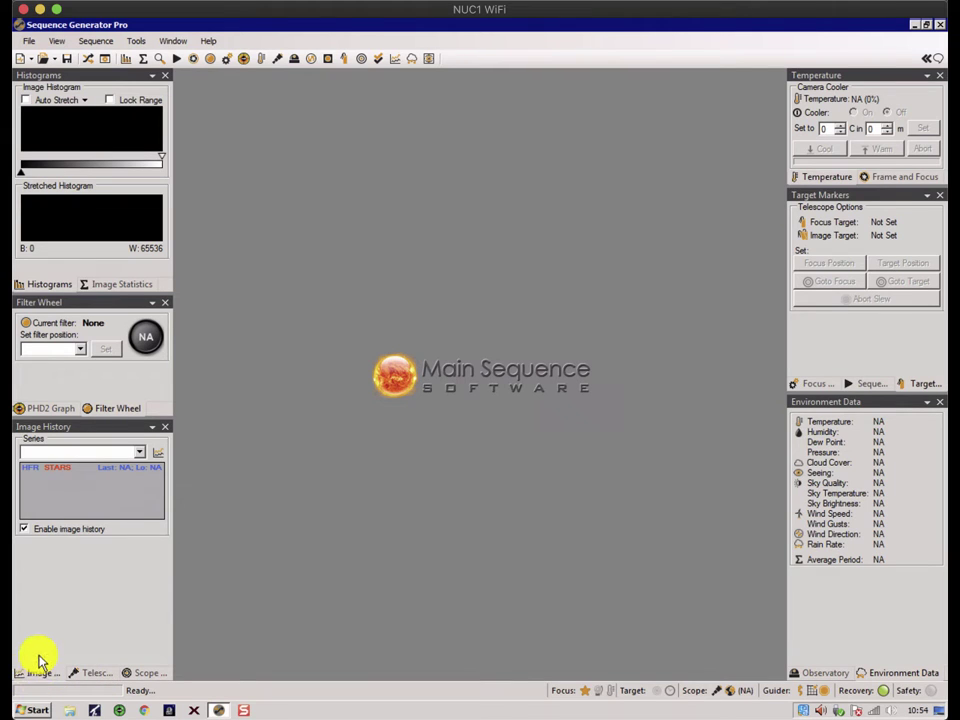
Show the PHD2 Graph, Image Statistics and Histograms pages.
click(104, 412)
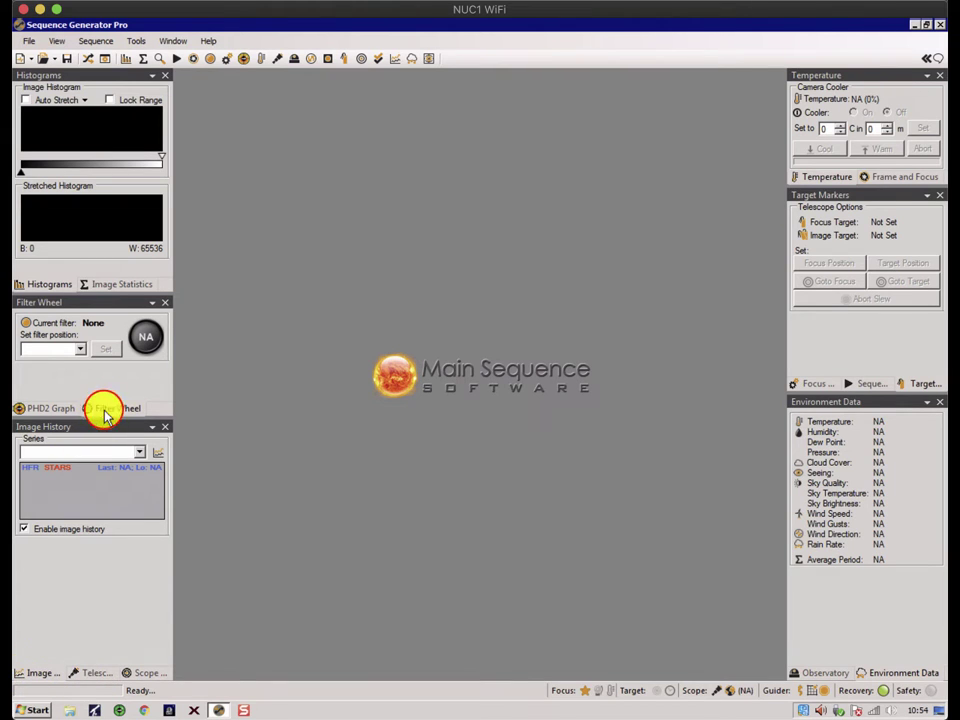
click(44, 410)
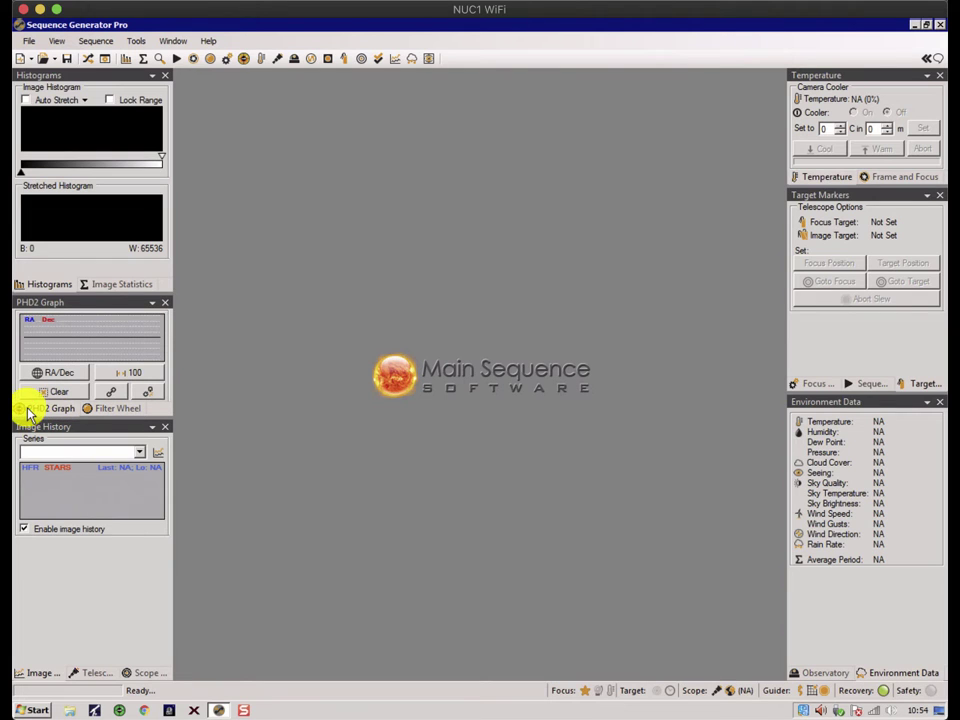
click(105, 285)
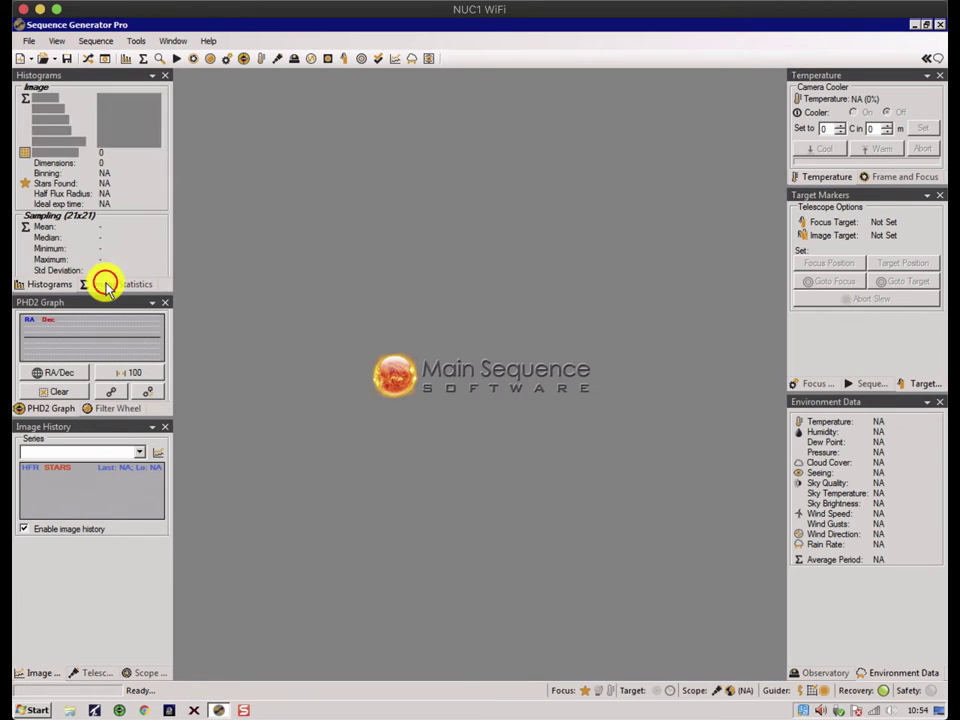
click(44, 285)
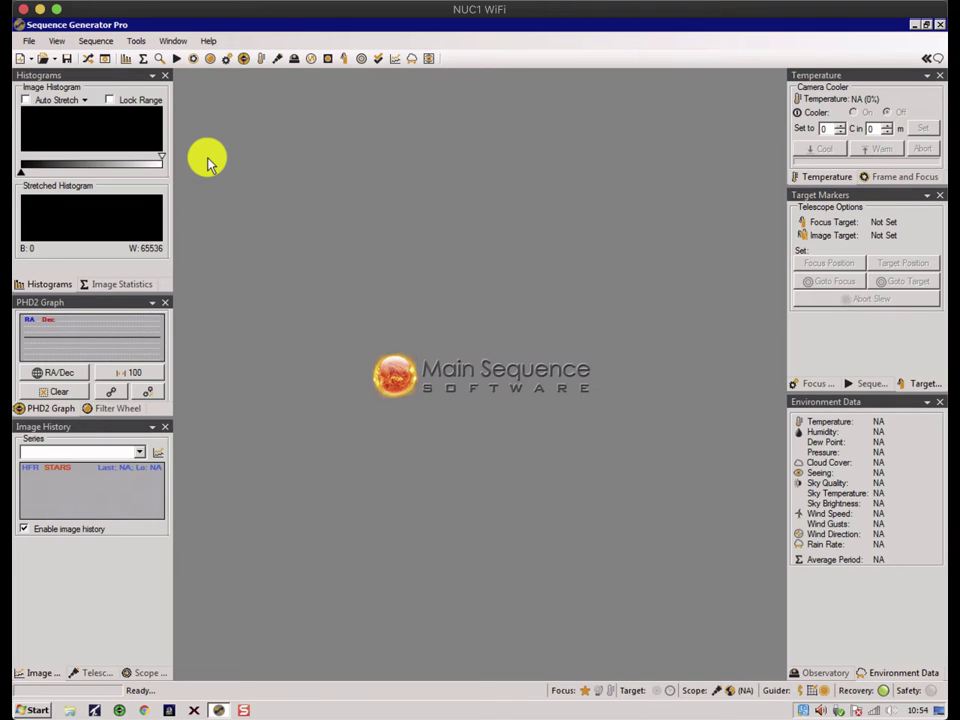
click(107, 63)
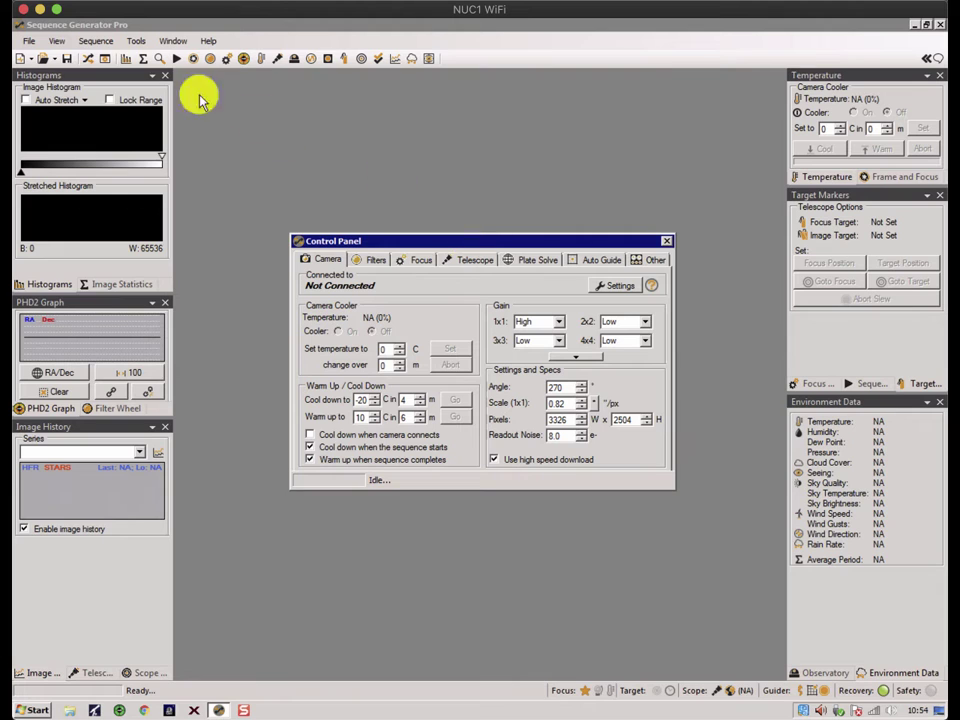
click(85, 60)
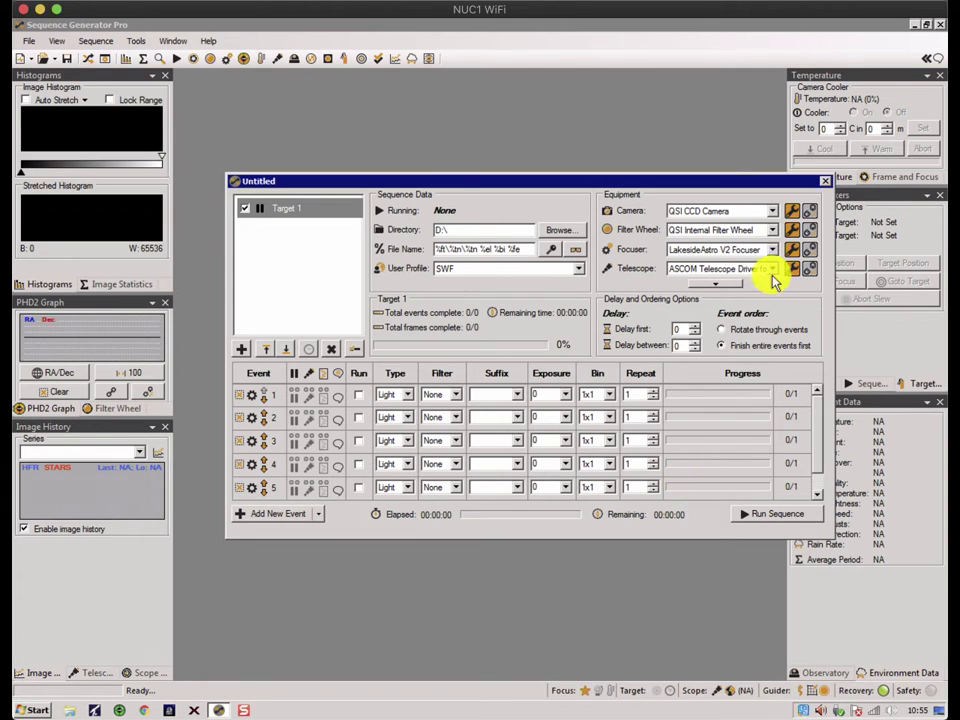
click(826, 183)
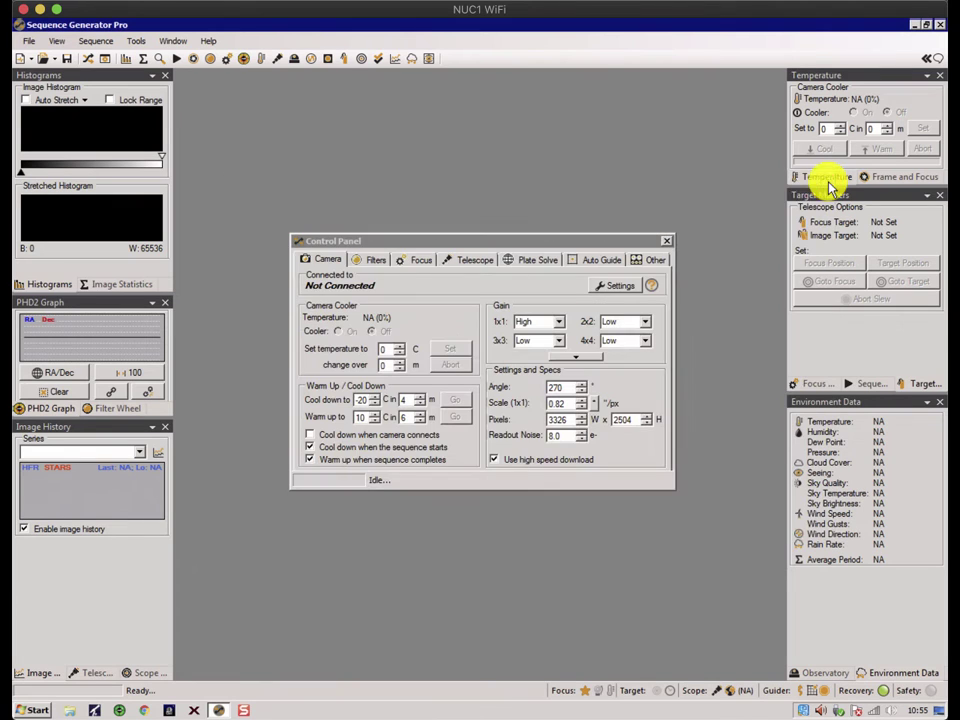
click(669, 246)
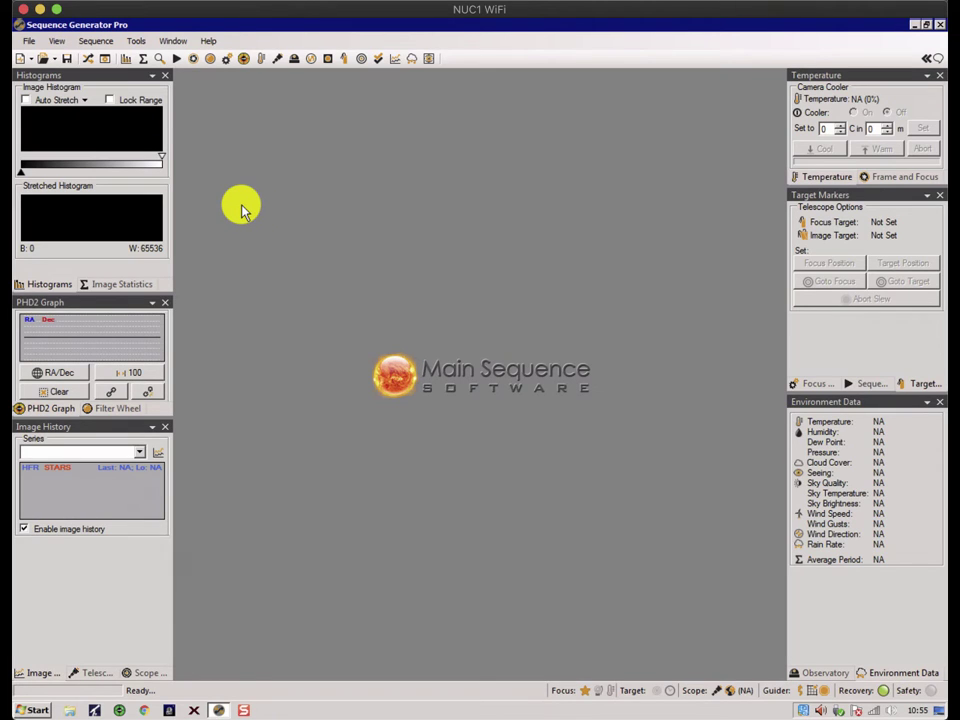
Select the SWF user profile, mark it default for new sequences, and confirm.
click(135, 42)
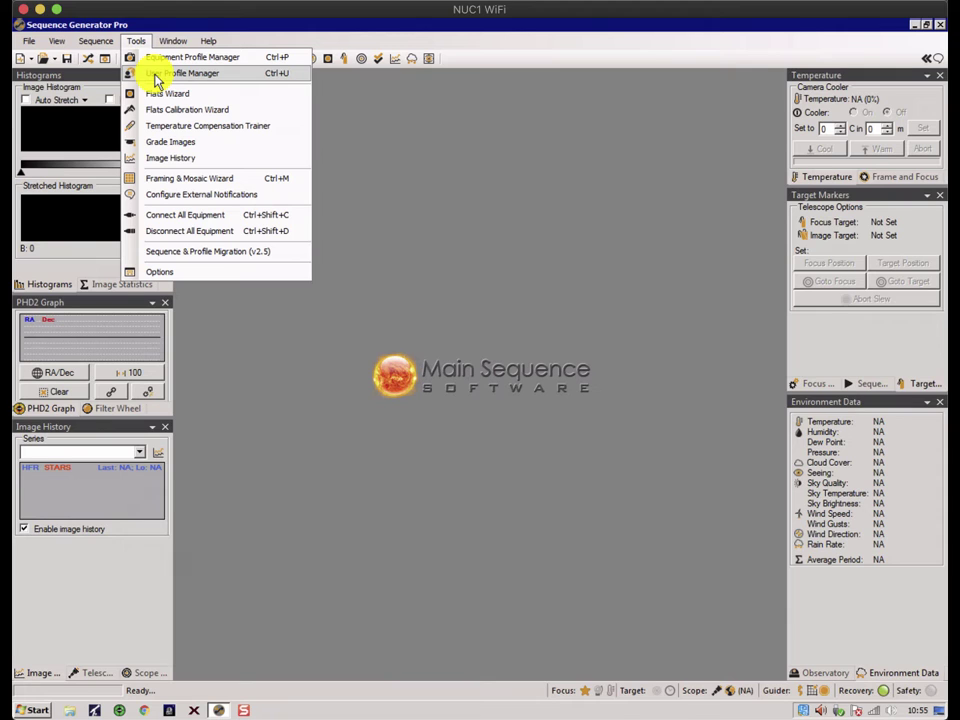
click(155, 76)
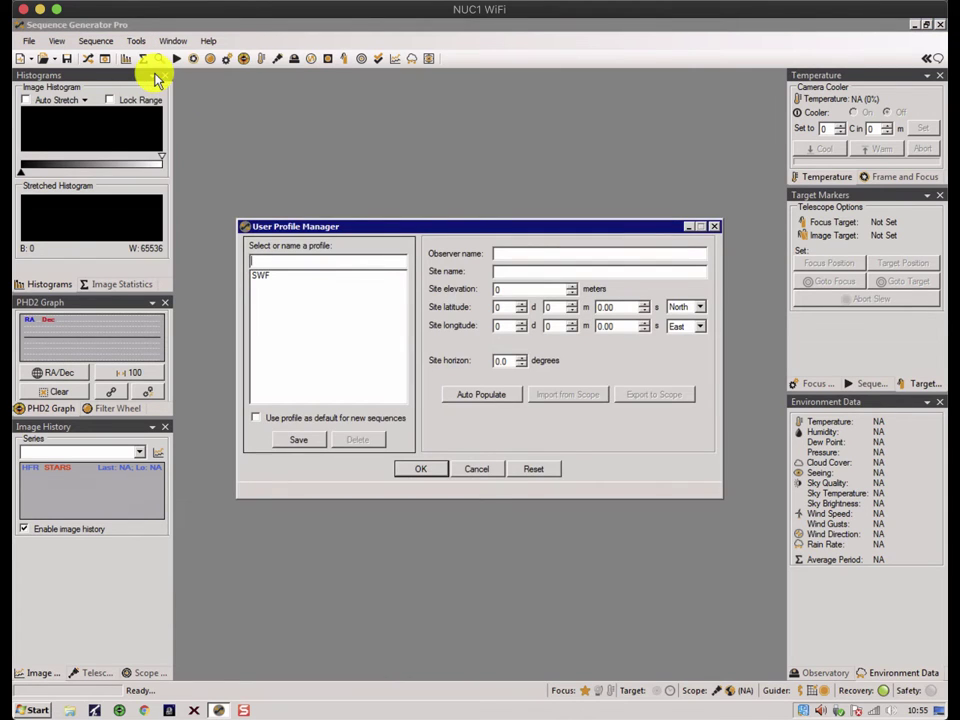
click(268, 276)
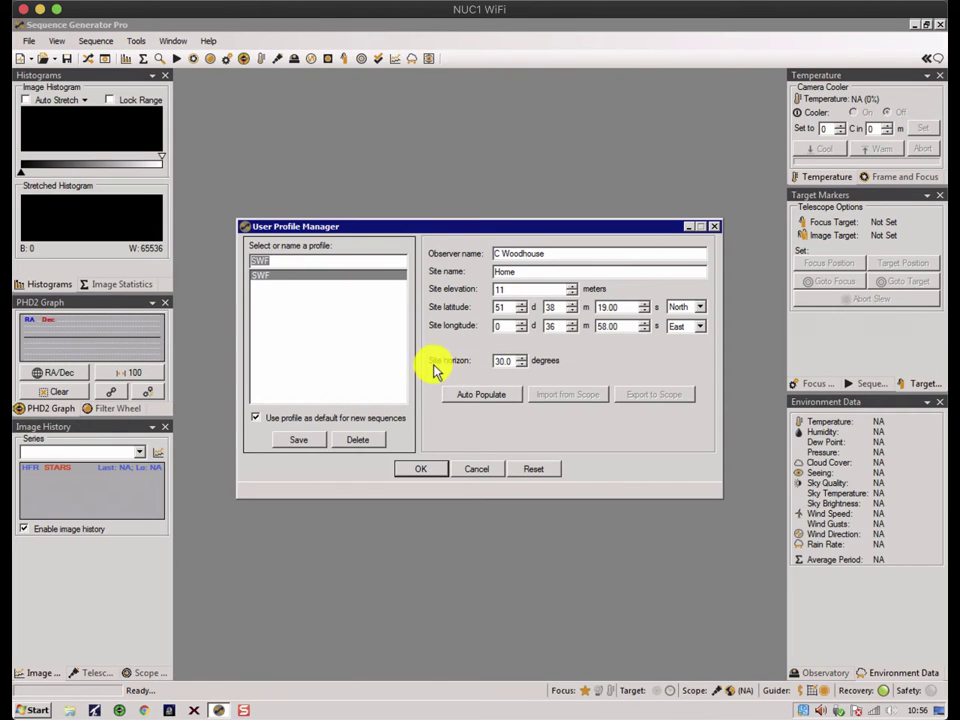
double_click(516, 361)
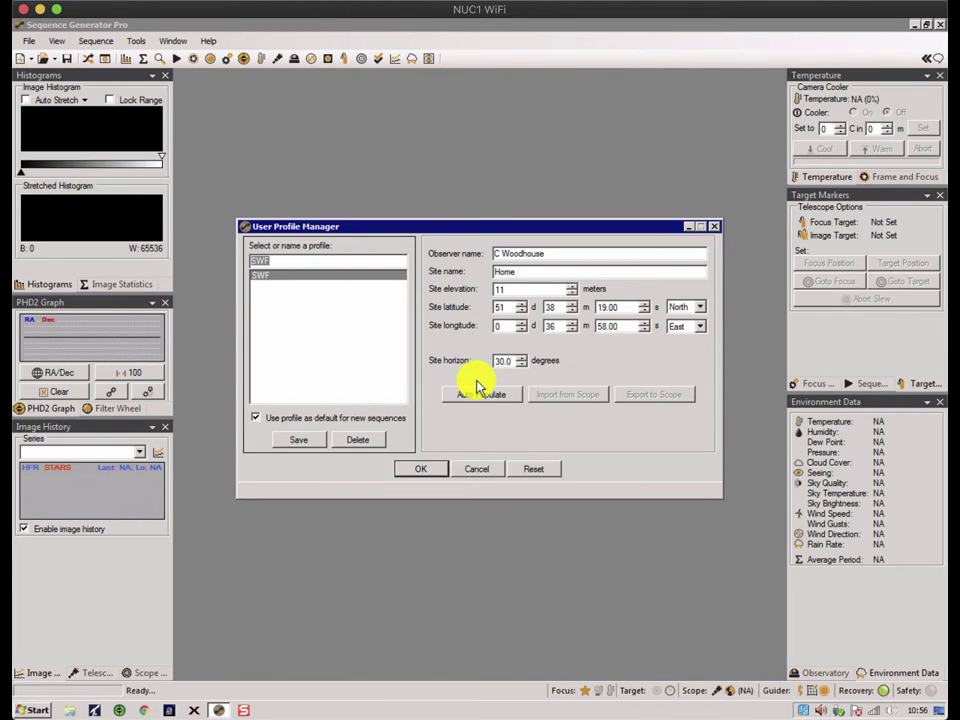
click(255, 420)
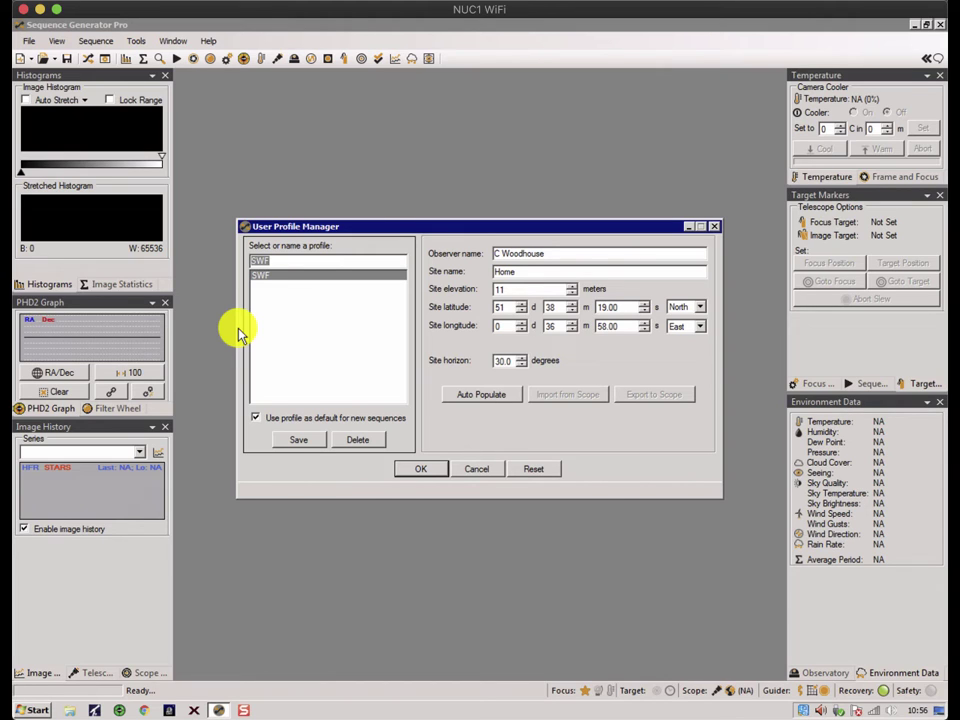
click(424, 468)
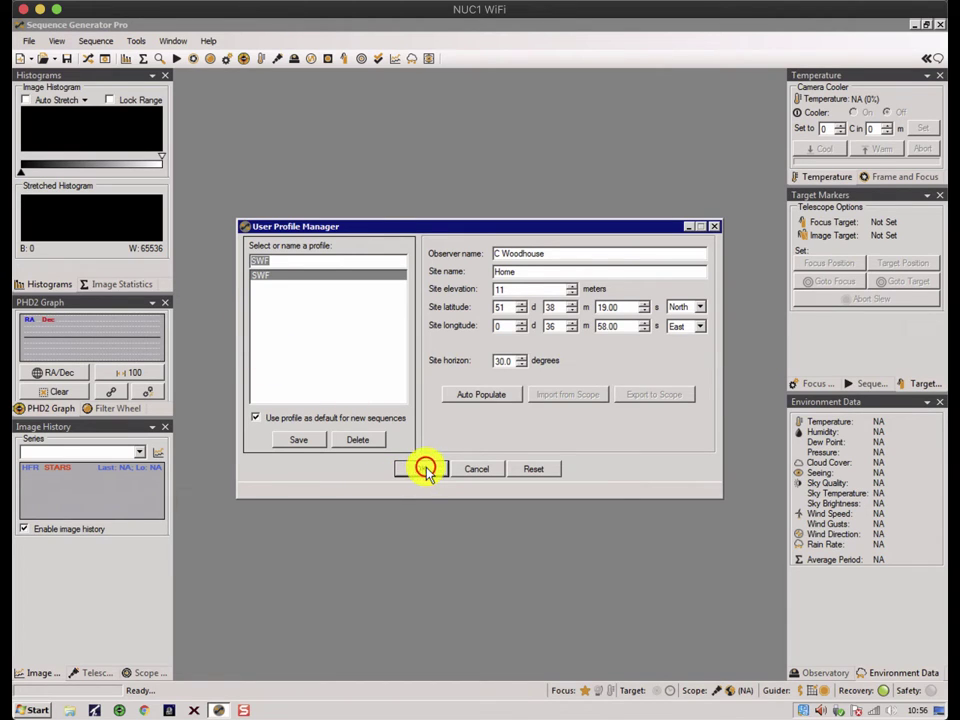
Load RC10x67QHY in the Equipment Profile Manager and review its filter wheel, focuser and telescope settings.
click(135, 40)
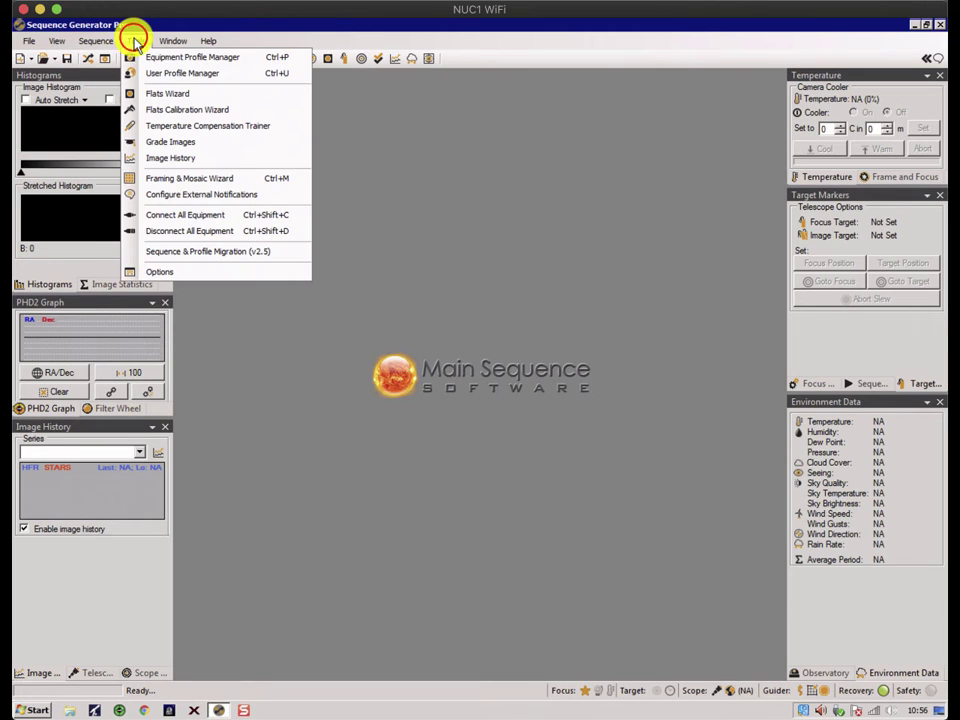
click(209, 59)
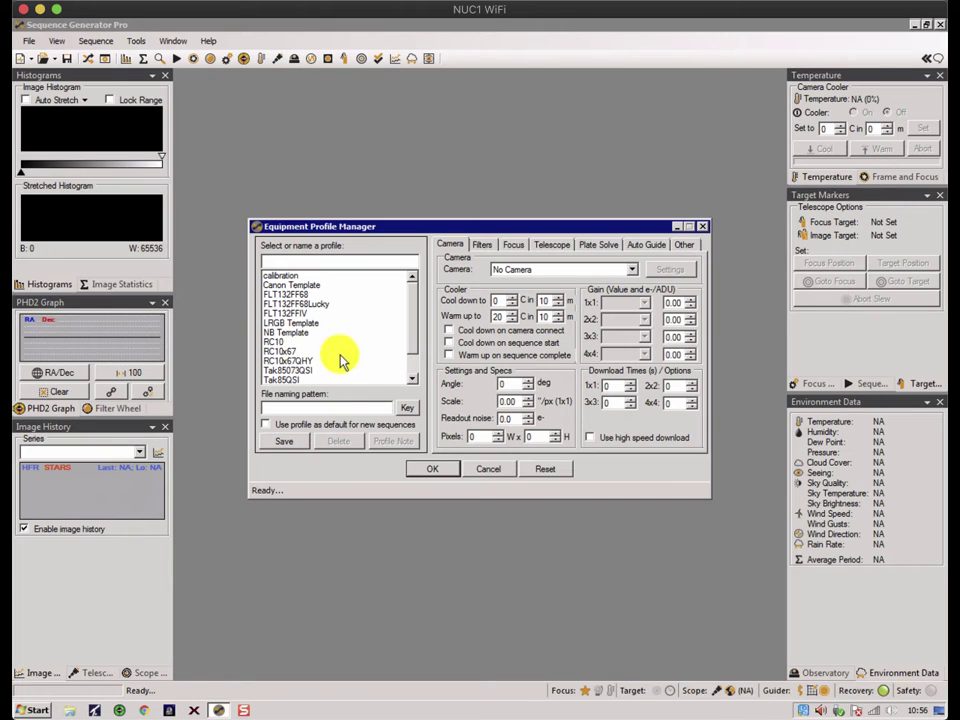
click(290, 364)
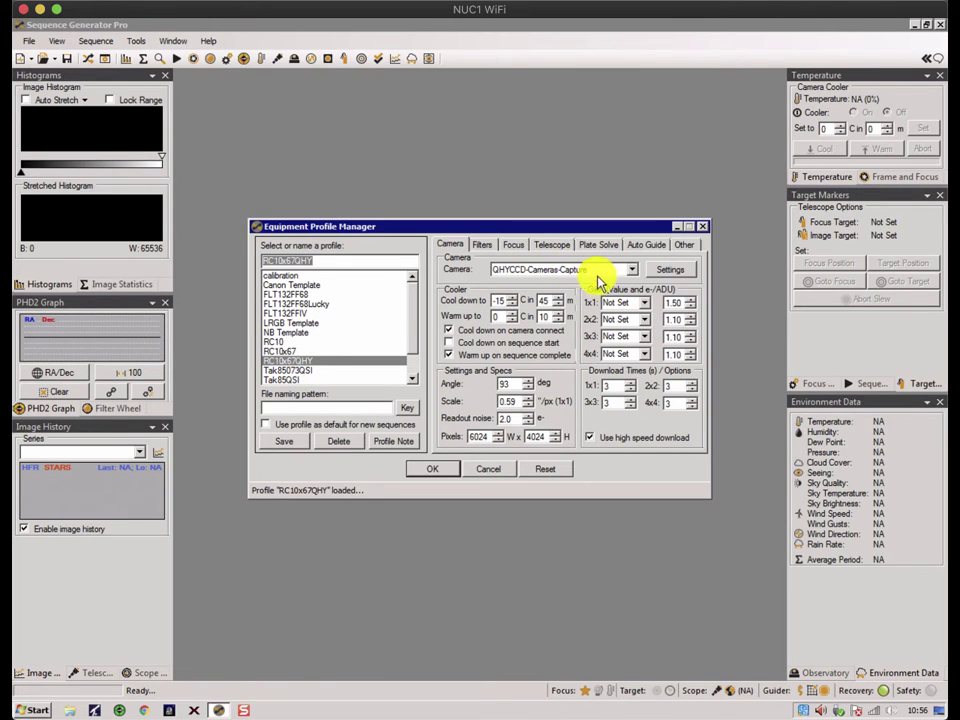
click(478, 245)
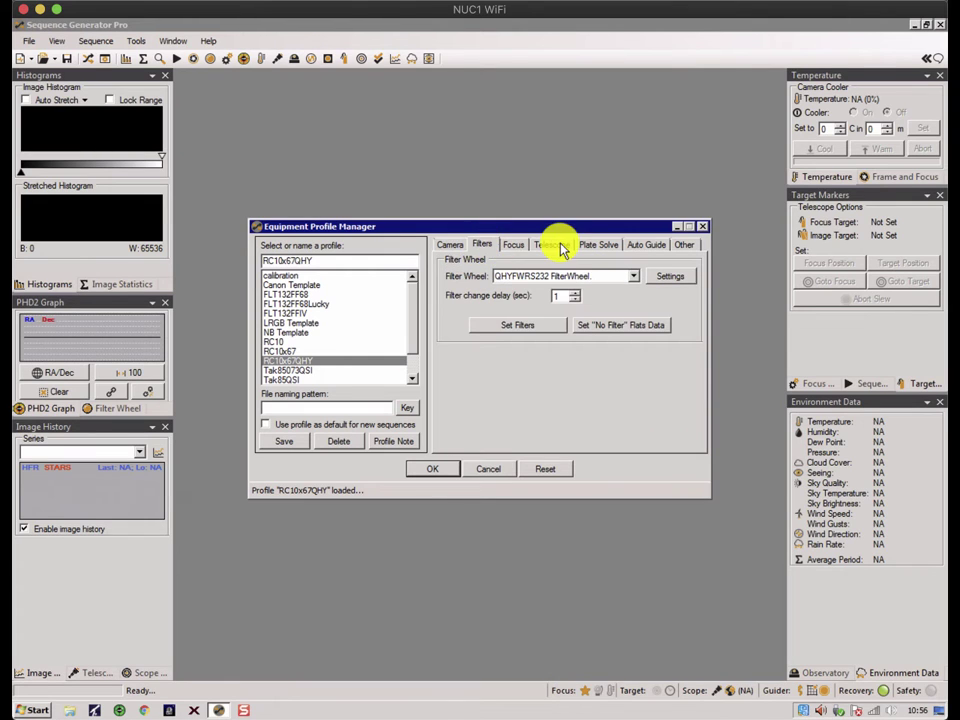
click(514, 246)
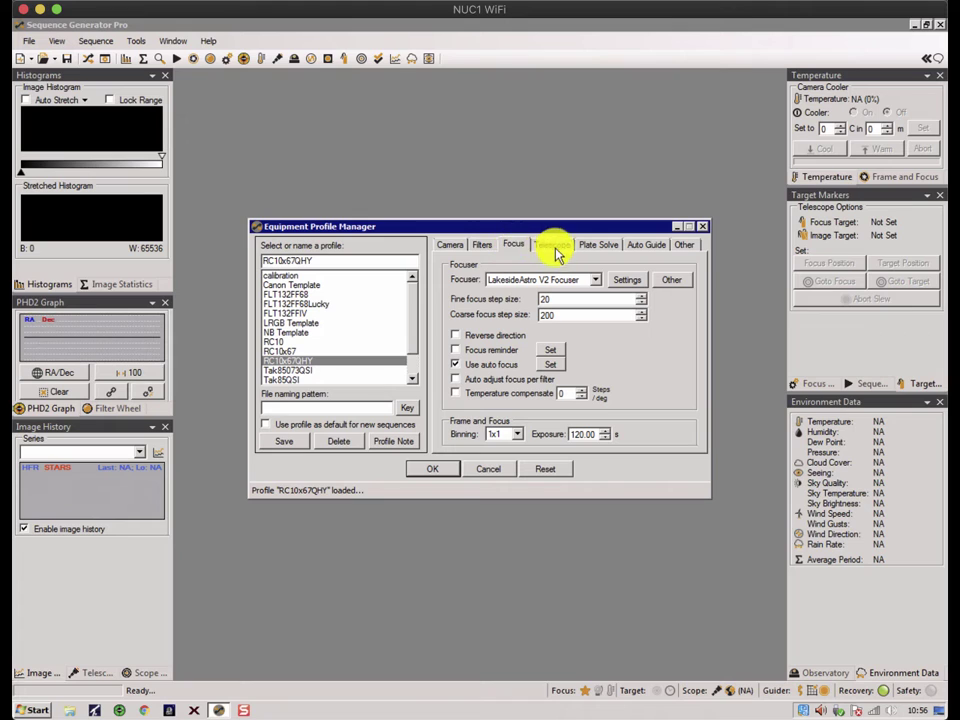
click(554, 247)
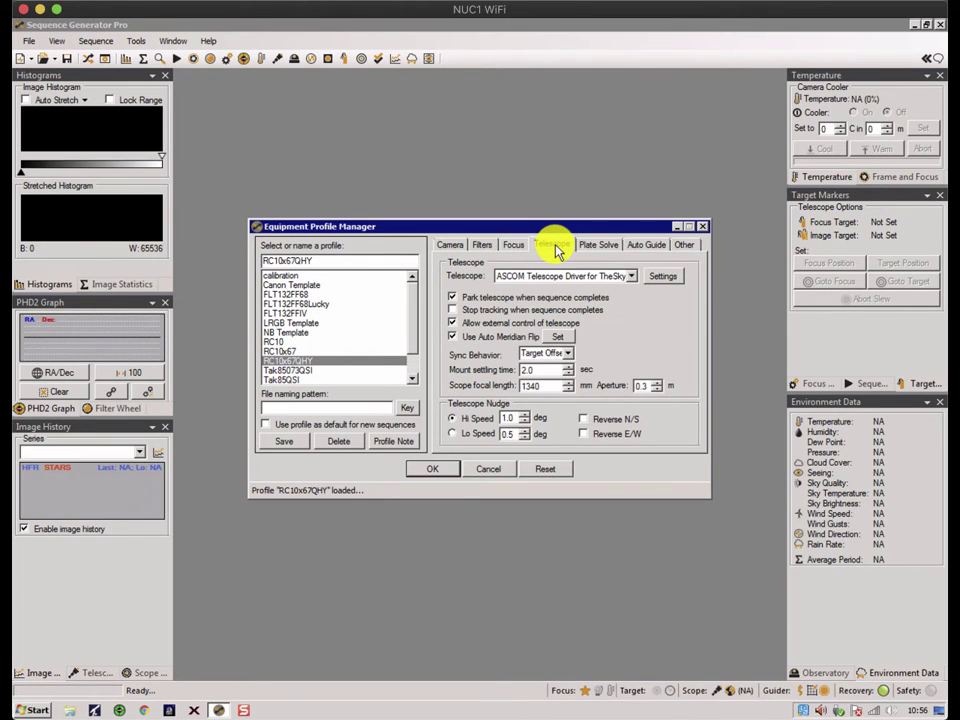
Review its plate solve, auto guider and other options, then save it as default for new sequences.
click(596, 245)
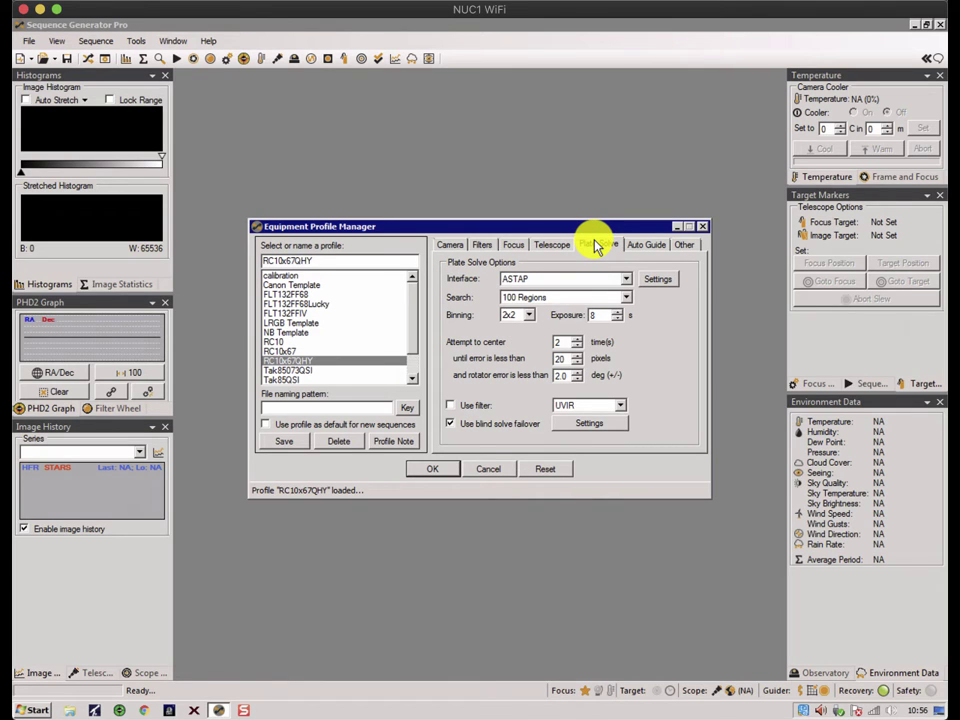
click(643, 245)
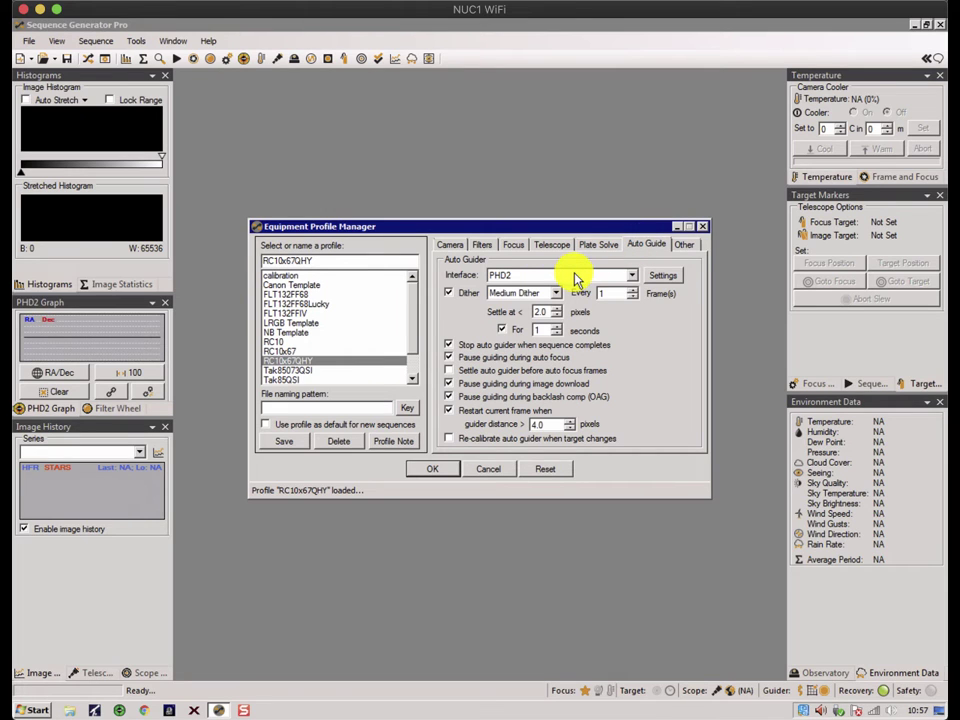
click(684, 244)
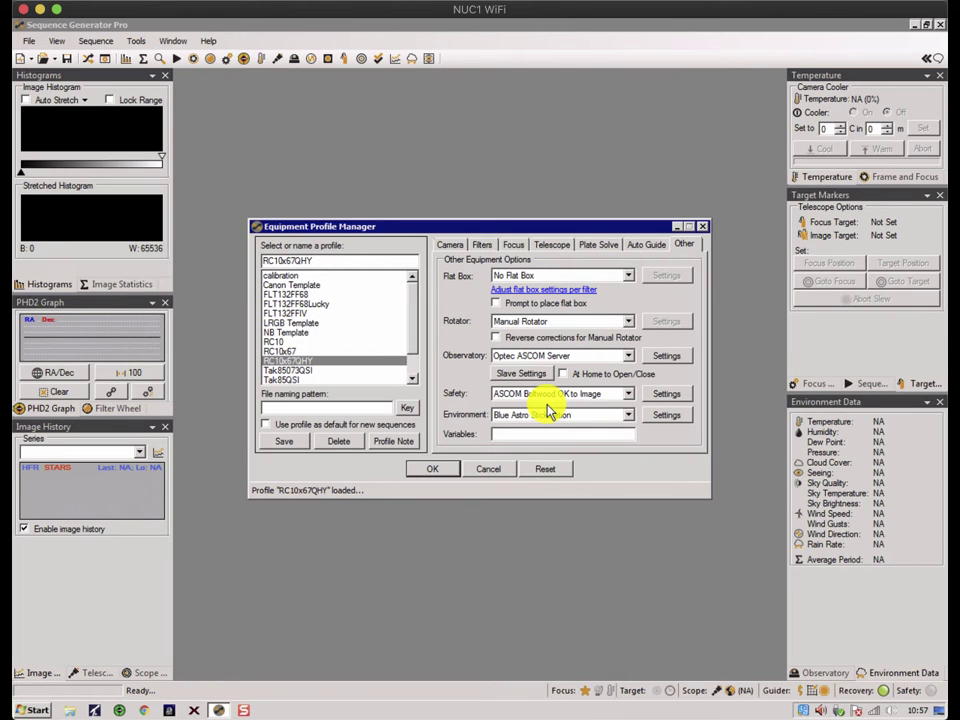
click(266, 425)
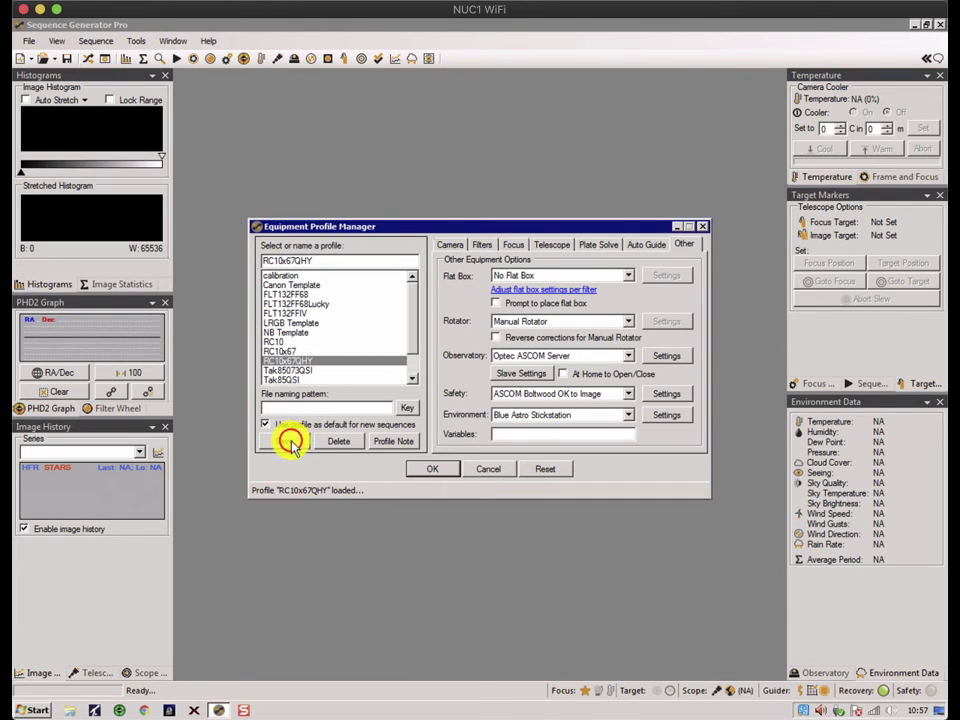
click(291, 445)
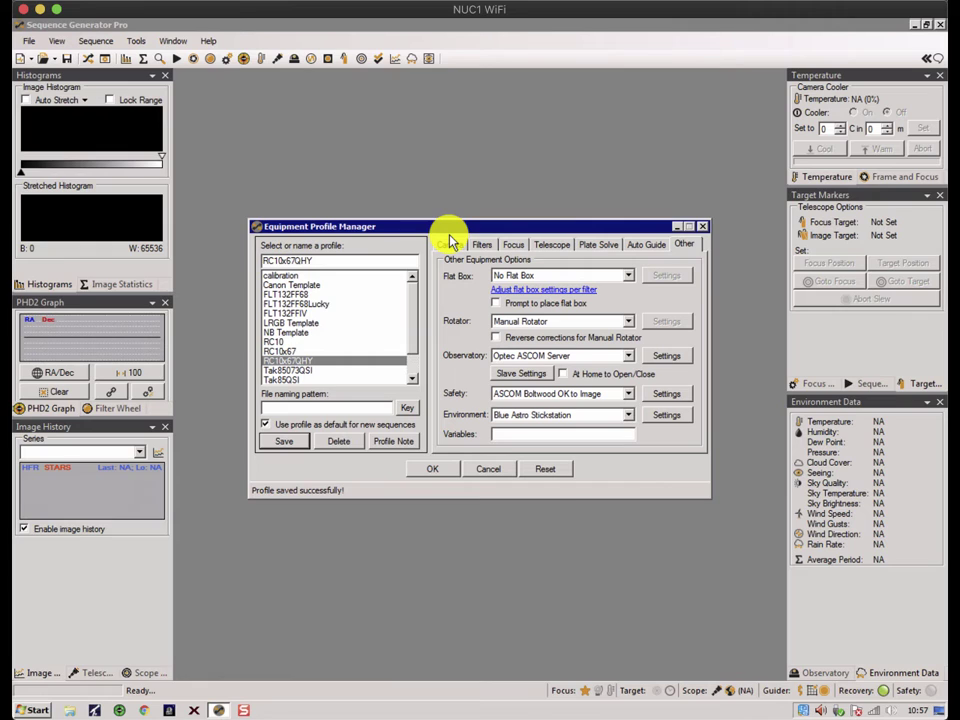
Close the profile manager and start a new sequence keeping QSI CCD Camera as the camera.
click(421, 470)
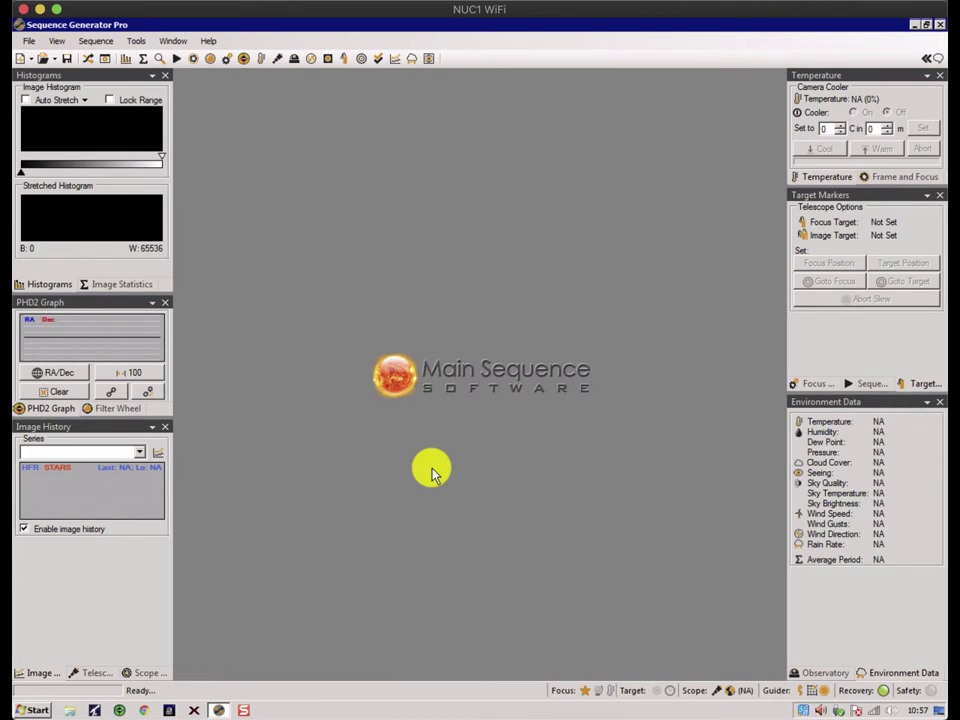
click(86, 59)
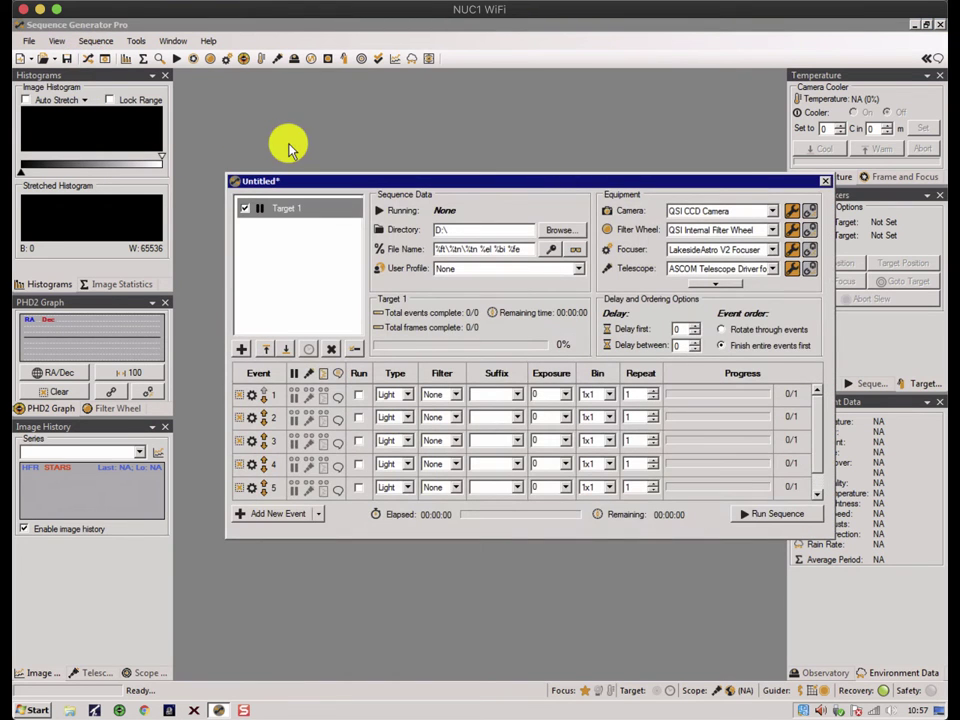
click(774, 211)
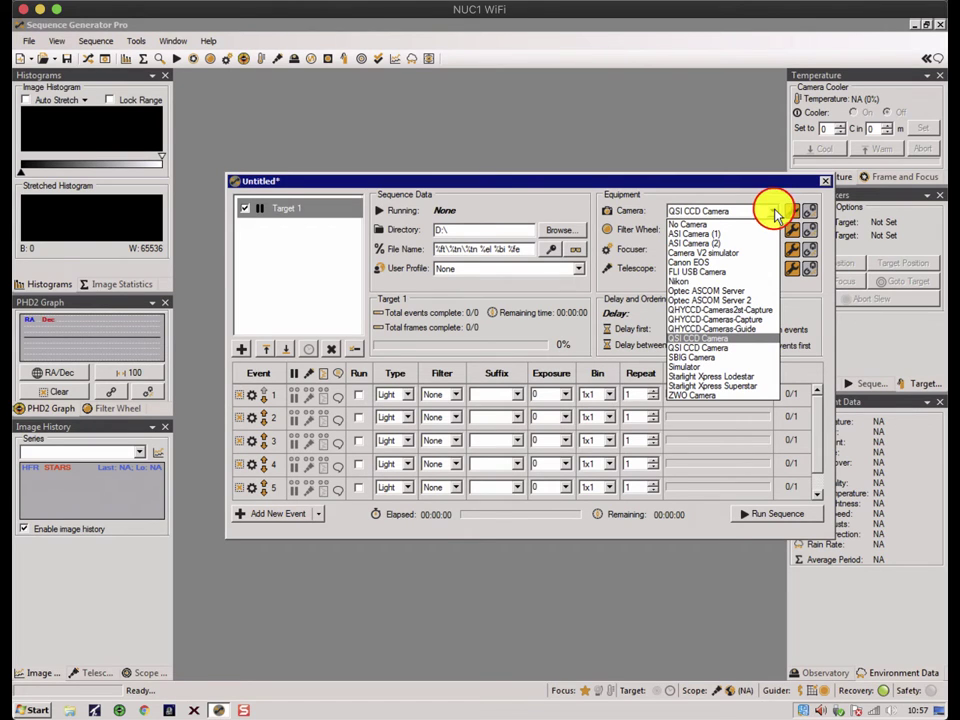
click(775, 212)
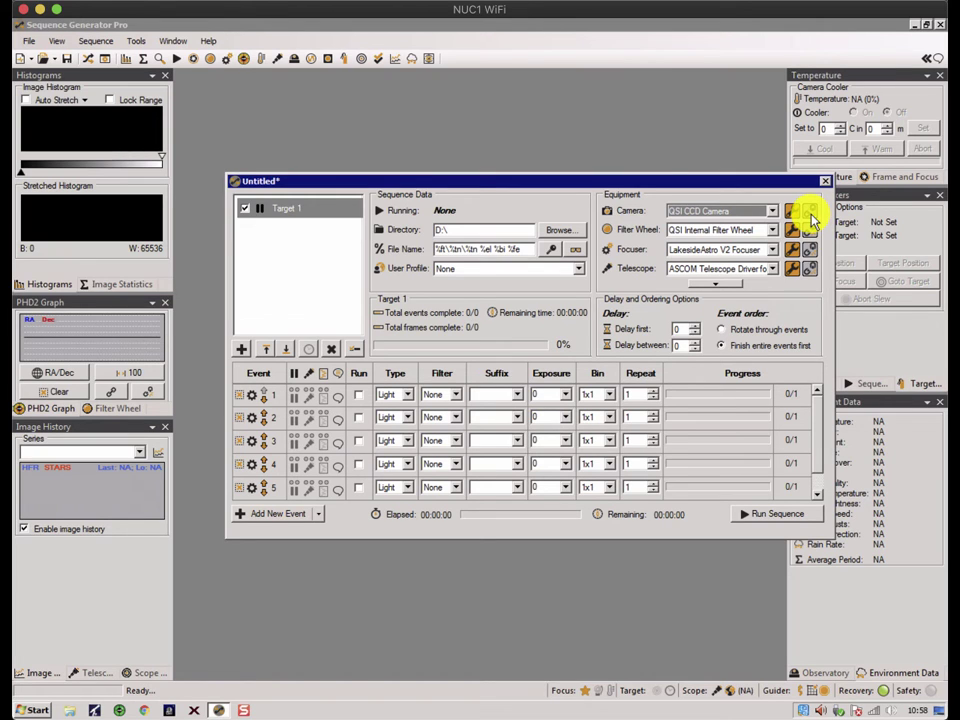
click(824, 186)
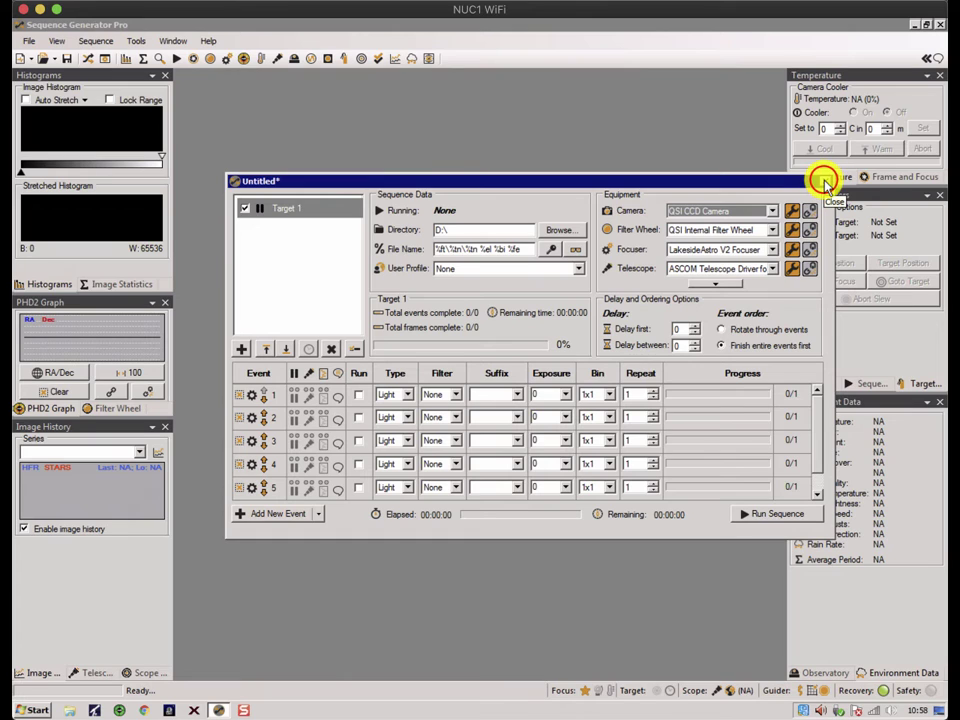
Close the untitled sequence and open Tools > Options.
click(825, 184)
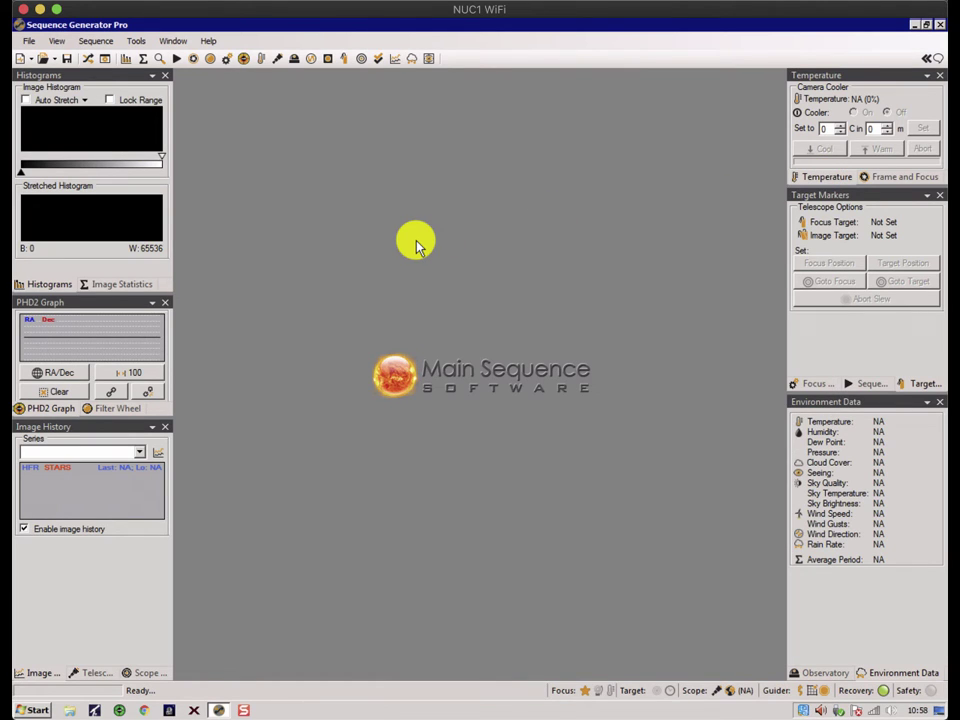
click(135, 41)
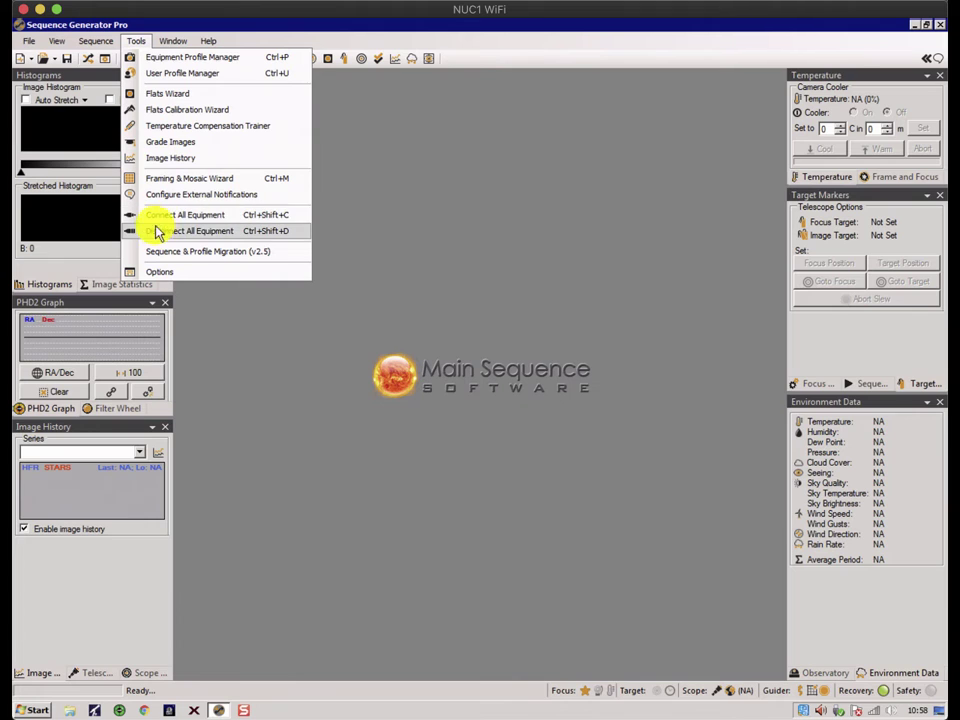
click(160, 272)
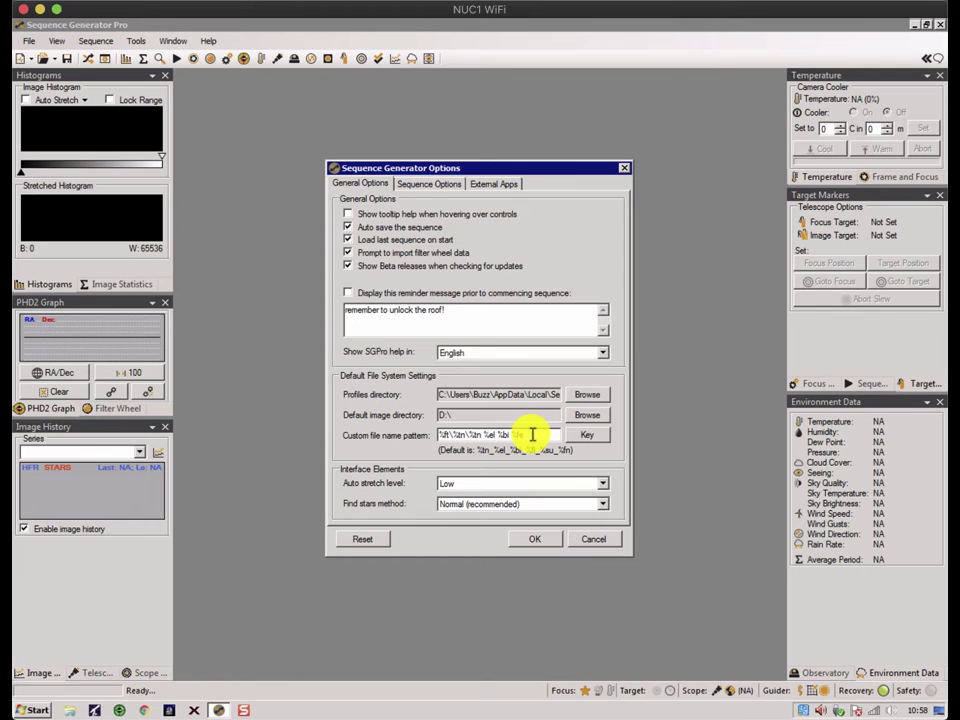
Check the file-name token key and keep the auto stretch level at Low.
click(586, 435)
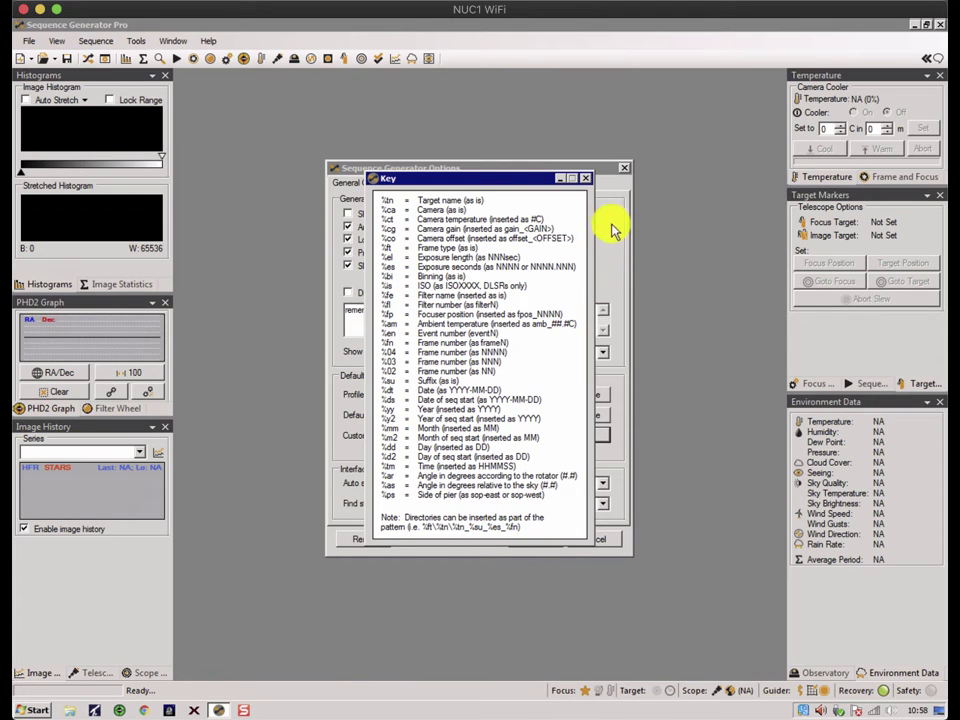
click(586, 178)
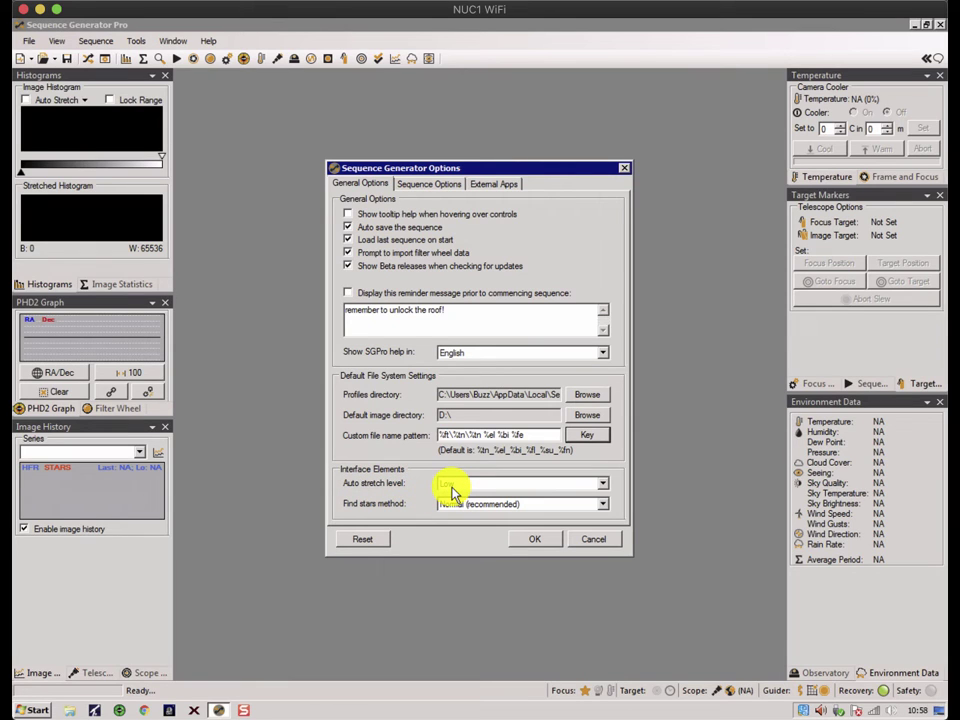
click(603, 483)
click(604, 484)
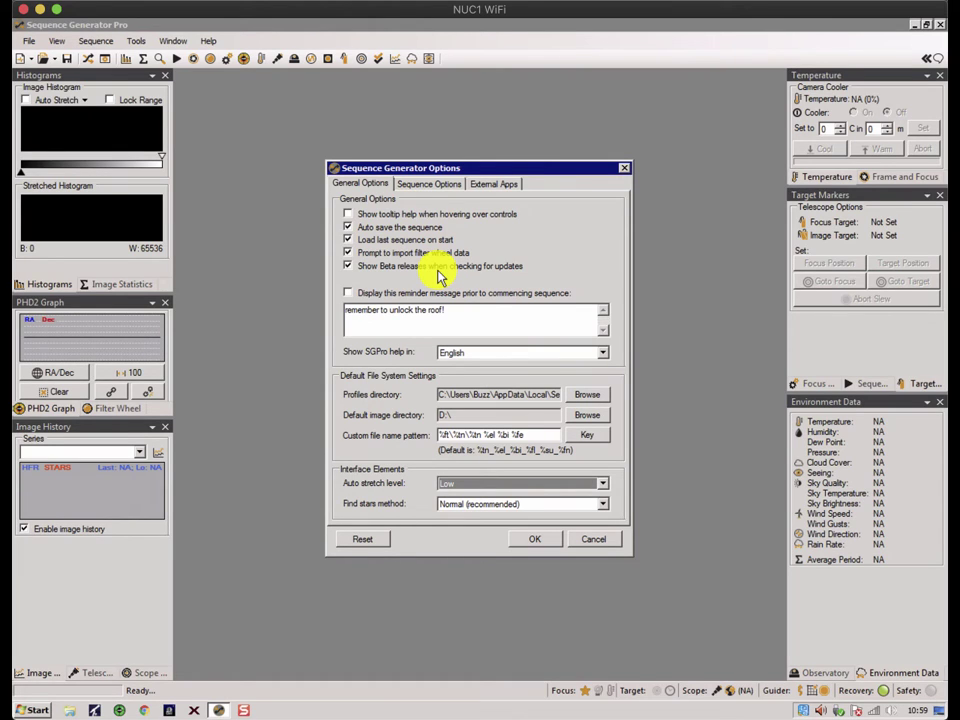
In Sequence Options, enable restart when conditions are safe and Warning popup notifications.
click(425, 188)
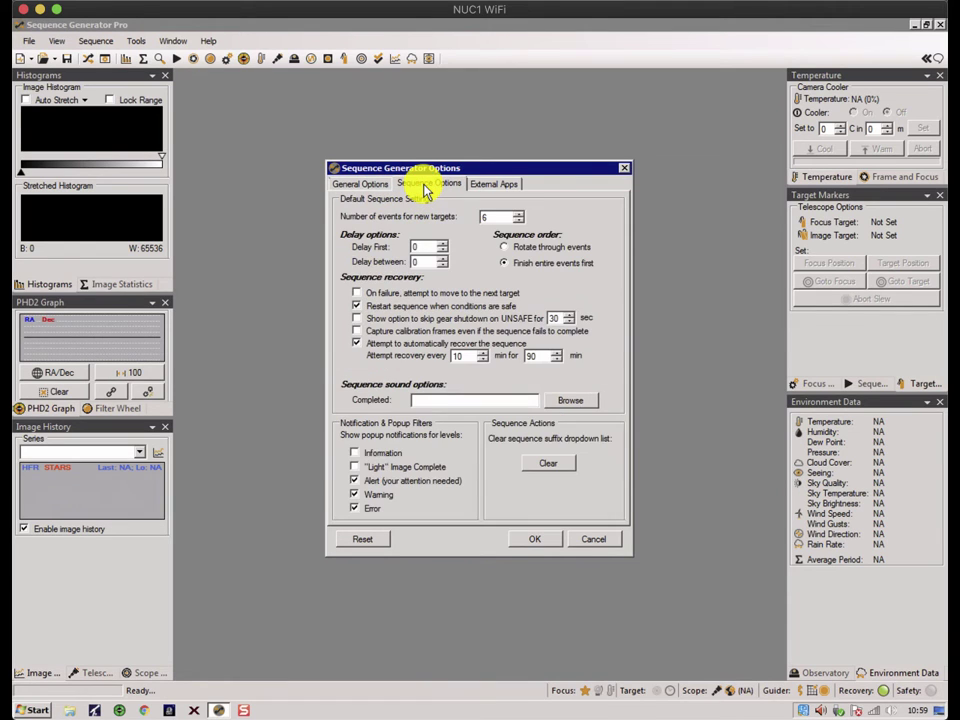
click(357, 305)
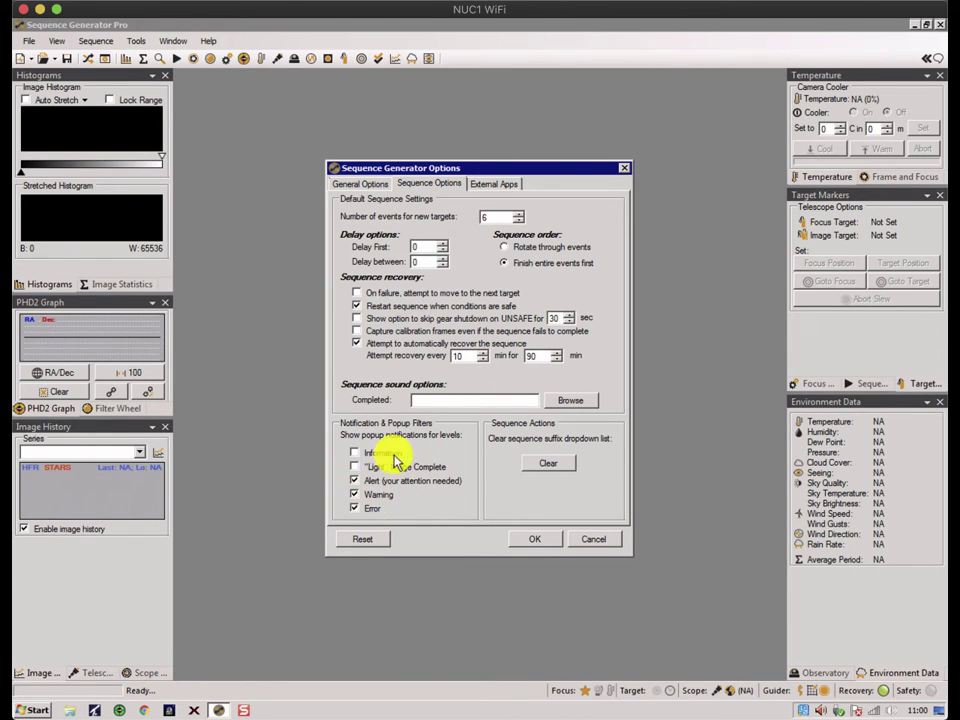
click(356, 492)
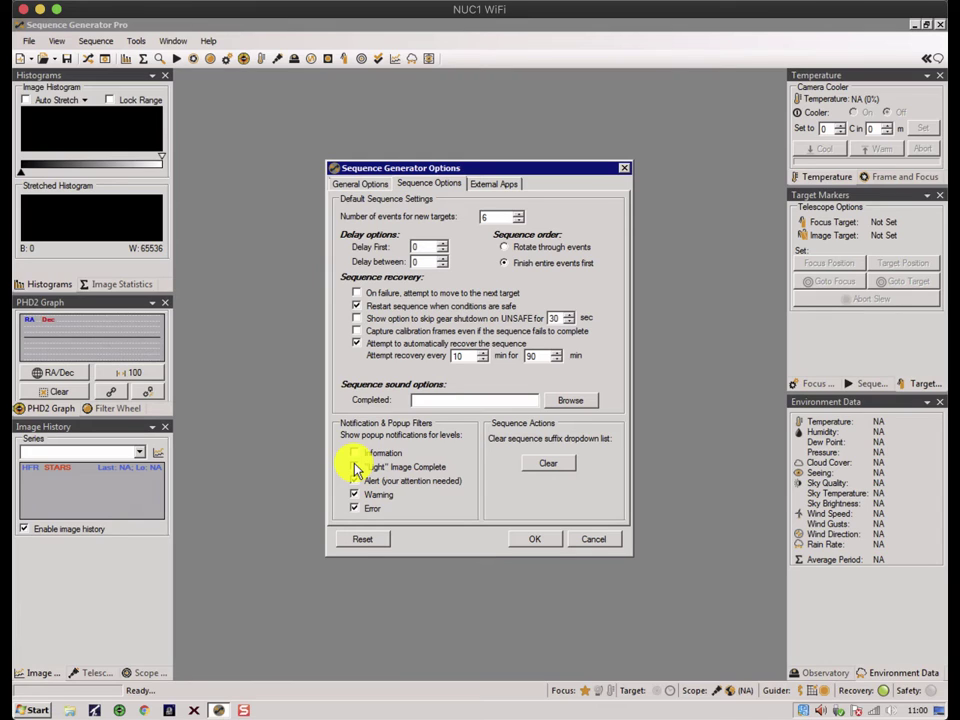
Open the External Apps settings and browse for the Pinpoint catalog folder.
click(490, 186)
click(490, 186)
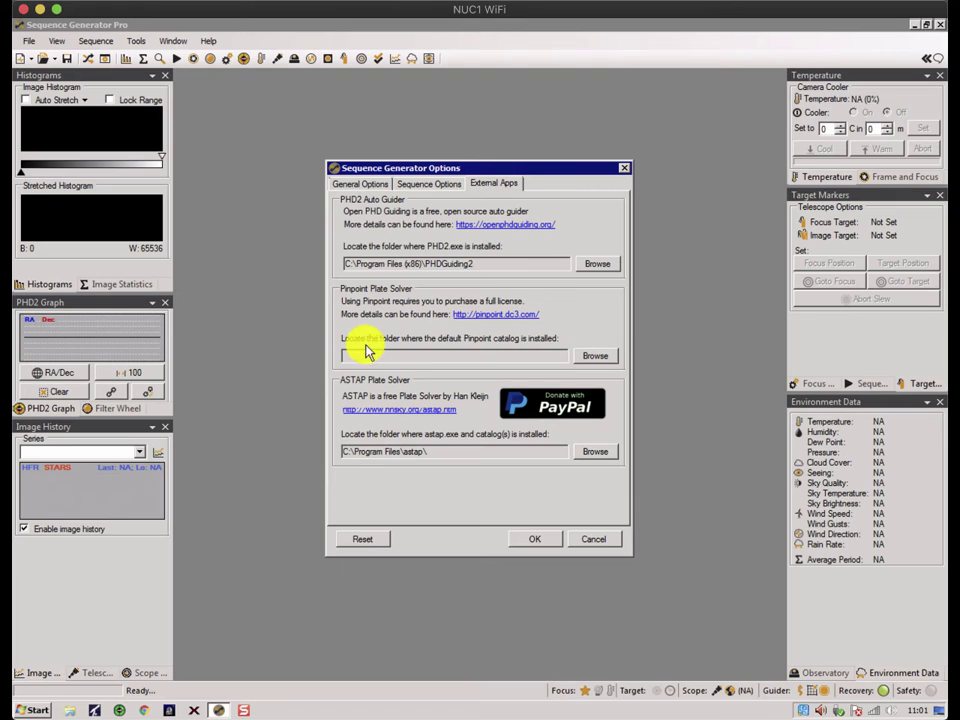
click(600, 358)
drag(424, 257, 737, 240)
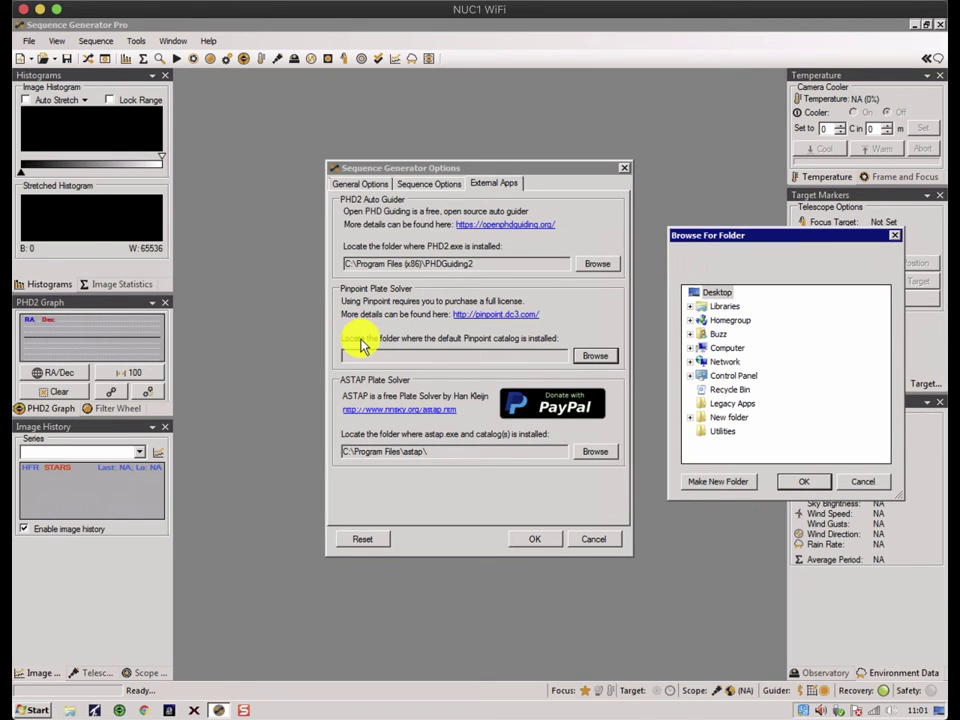
Choose the GSC11 Catalogs folder for Pinpoint and change the ASTAP path to C:\Program Files\astap\.
click(689, 334)
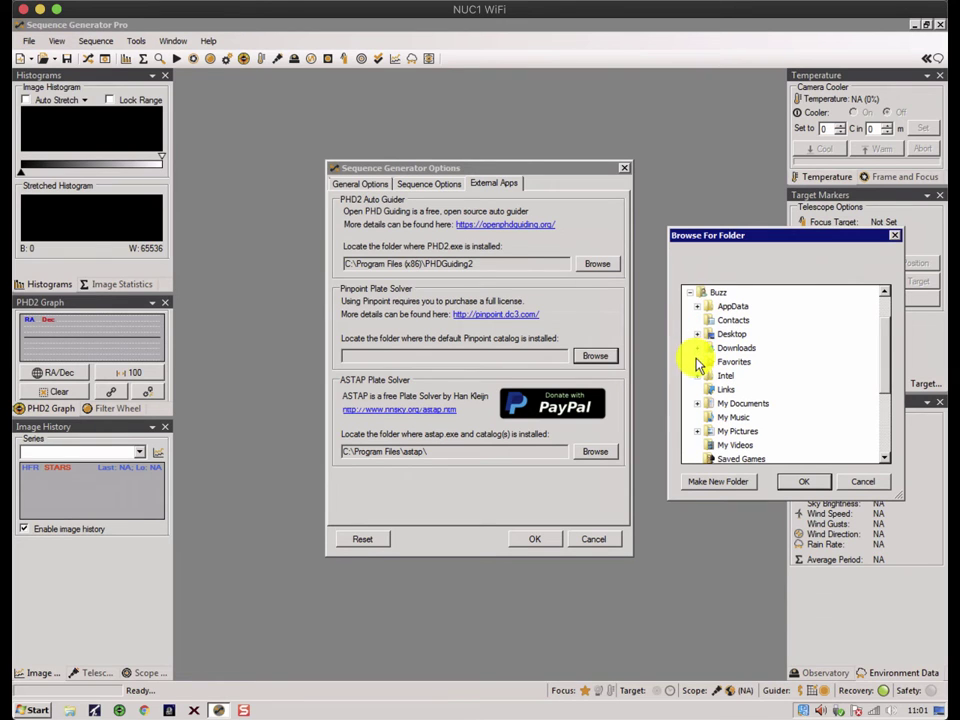
click(696, 404)
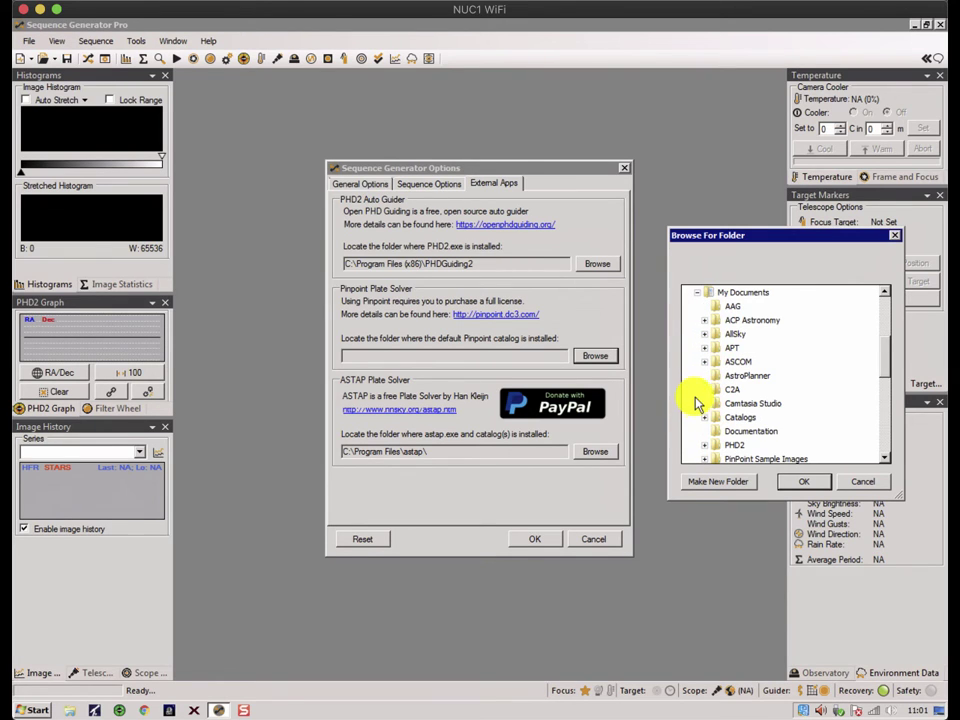
click(704, 417)
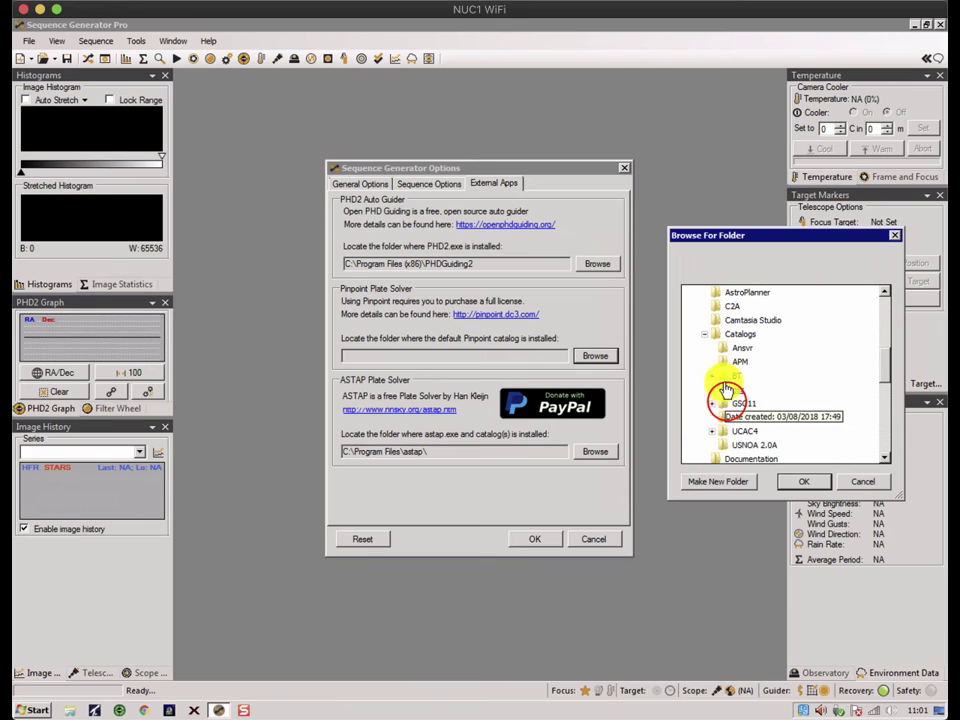
click(727, 403)
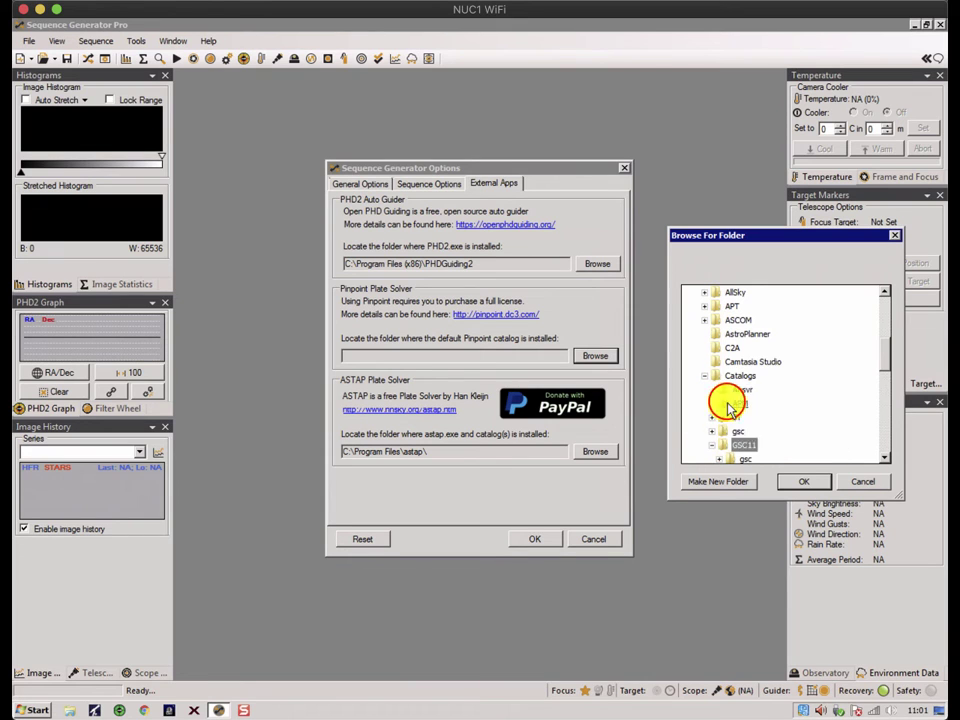
click(798, 481)
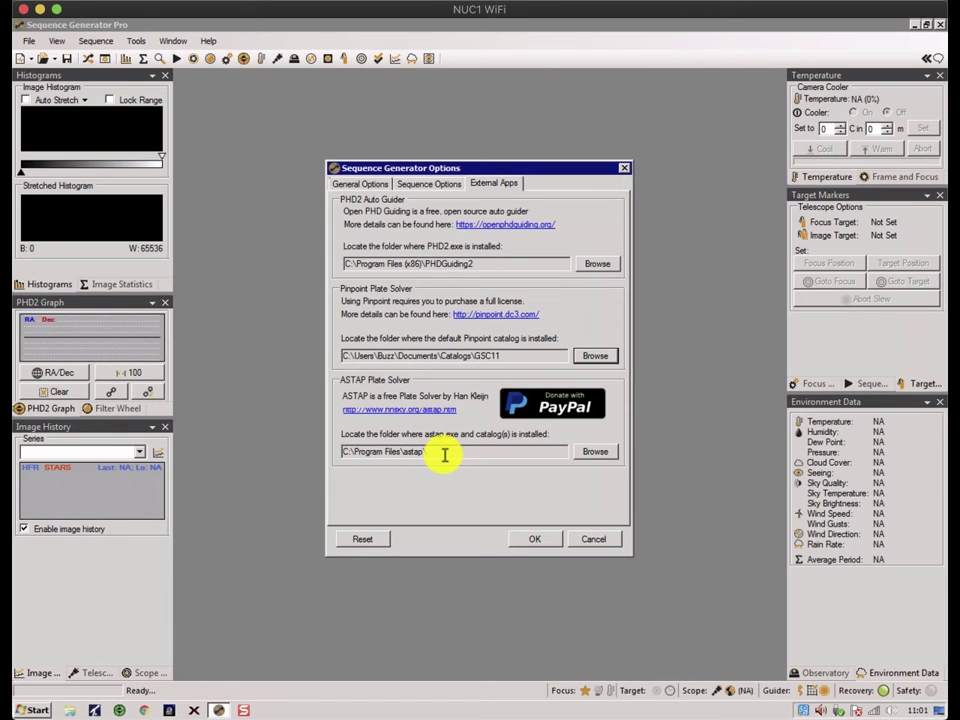
text(\)
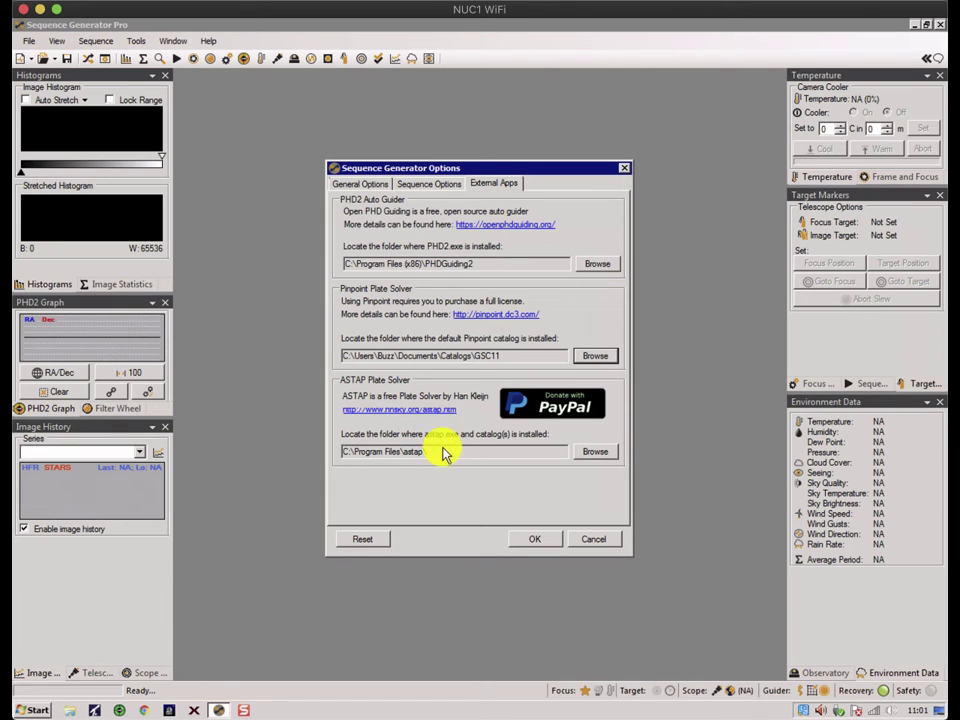
Save the updated options, then show the Filter Wheel panel in place of the guiding graph.
click(537, 540)
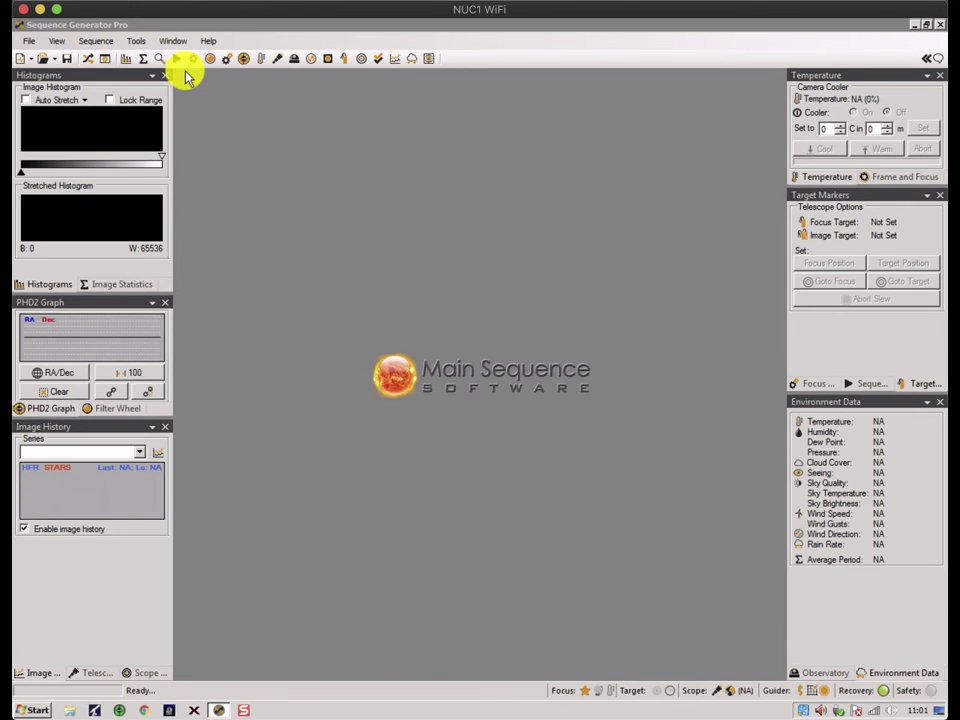
click(137, 40)
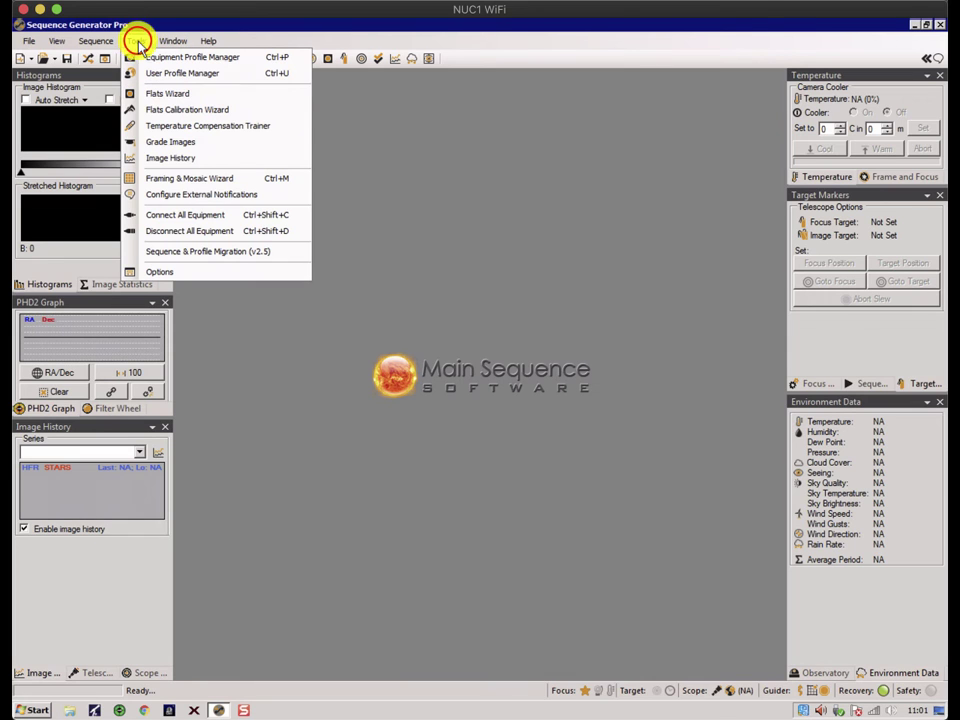
click(157, 271)
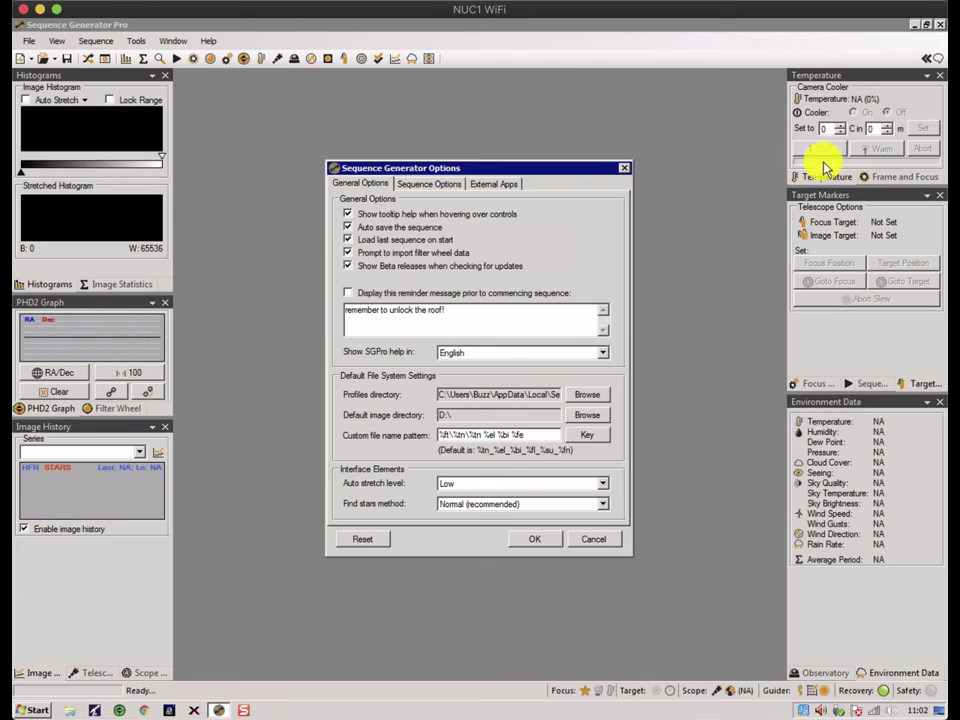
click(622, 166)
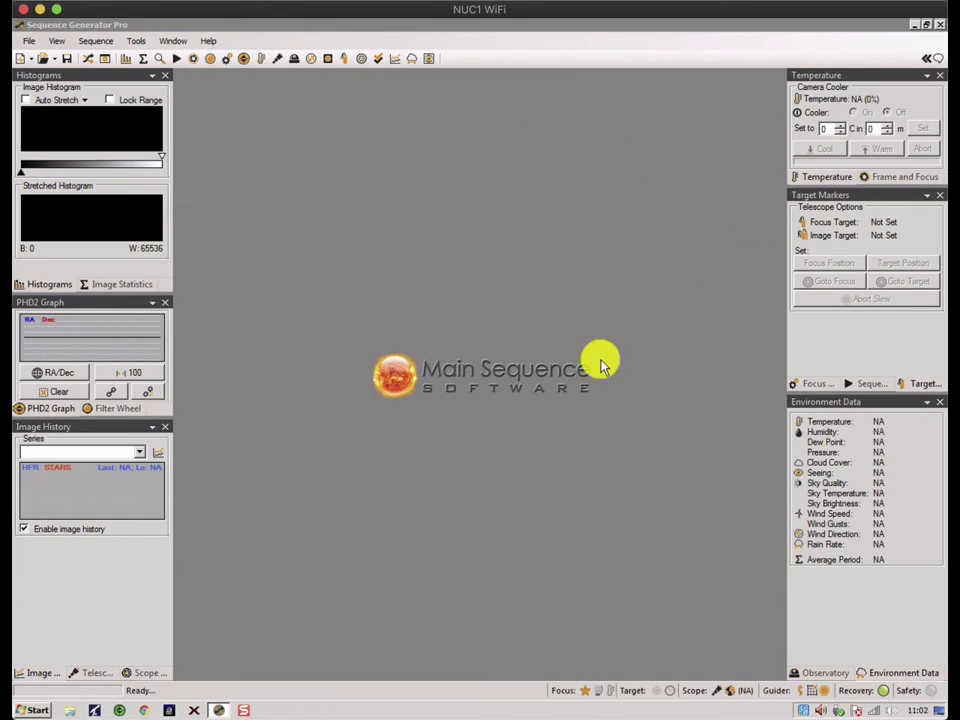
click(112, 410)
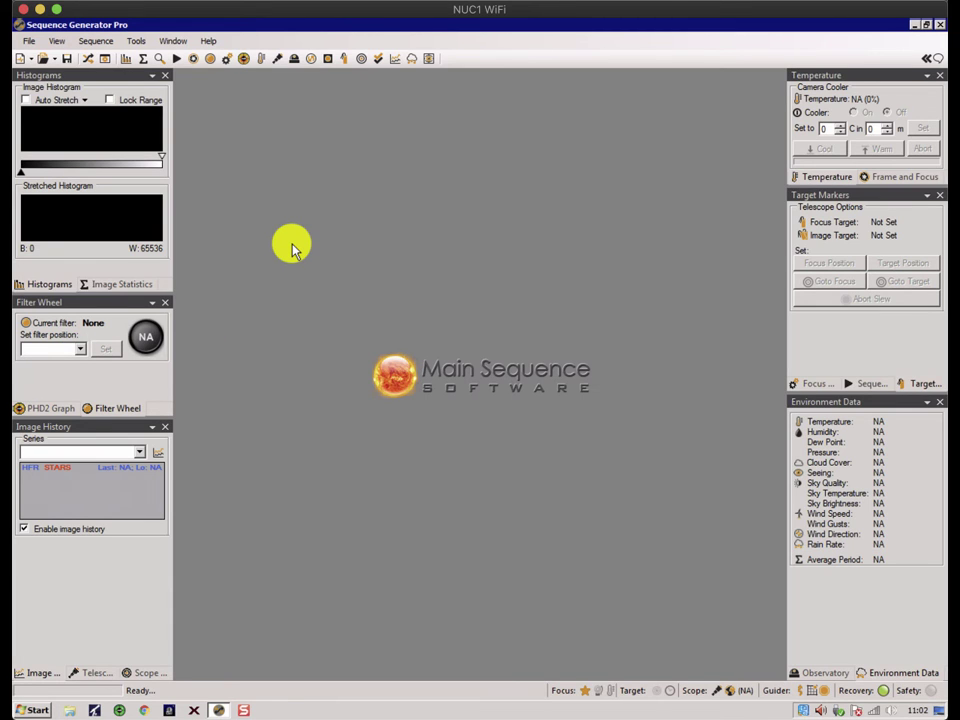
Turn off tooltip help on hover in the General Options.
click(136, 41)
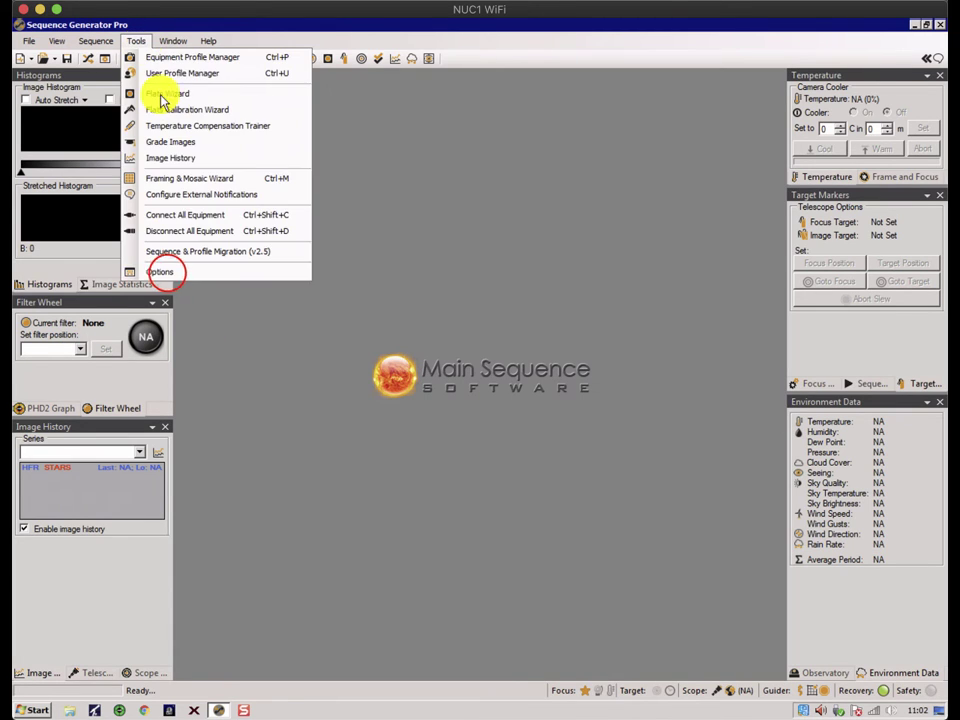
click(160, 271)
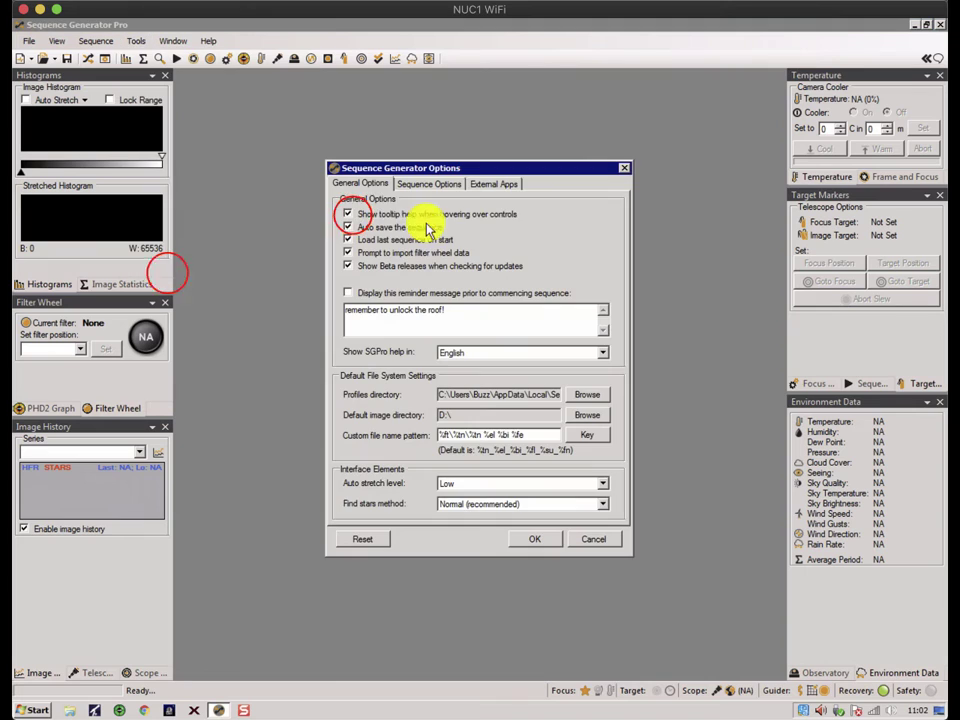
click(350, 215)
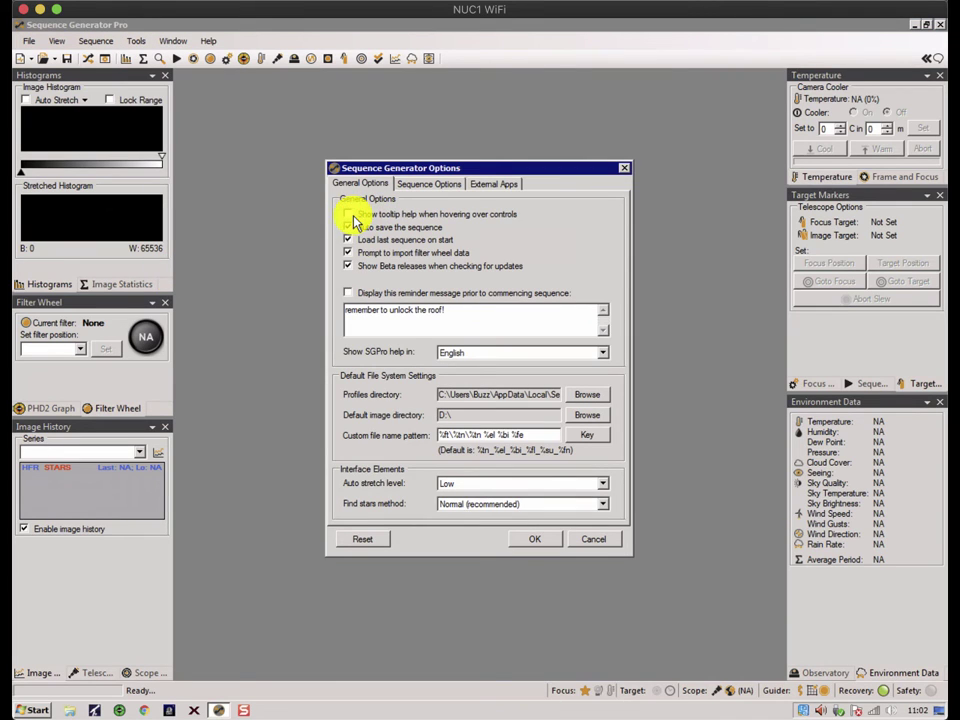
Accept the changed settings with OK so the Sequence Generator Options dialog closes.
click(532, 540)
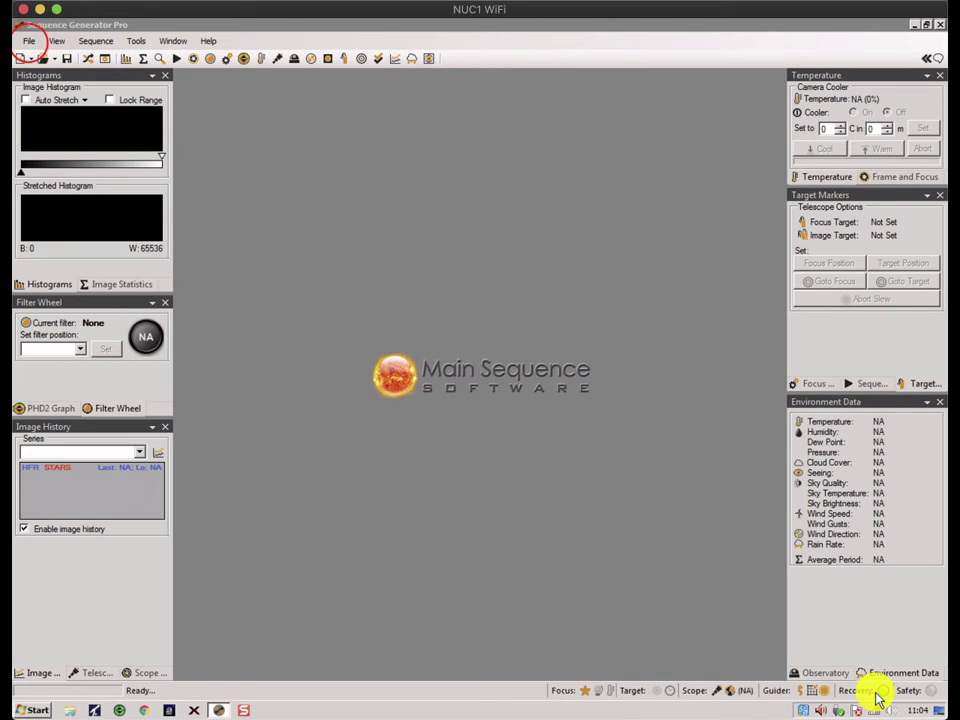
Use File > Open Image to select 'Carolines Rose 120sec 1x1 IDAS P2-1.fit' in the Carolines Rose folder.
click(28, 42)
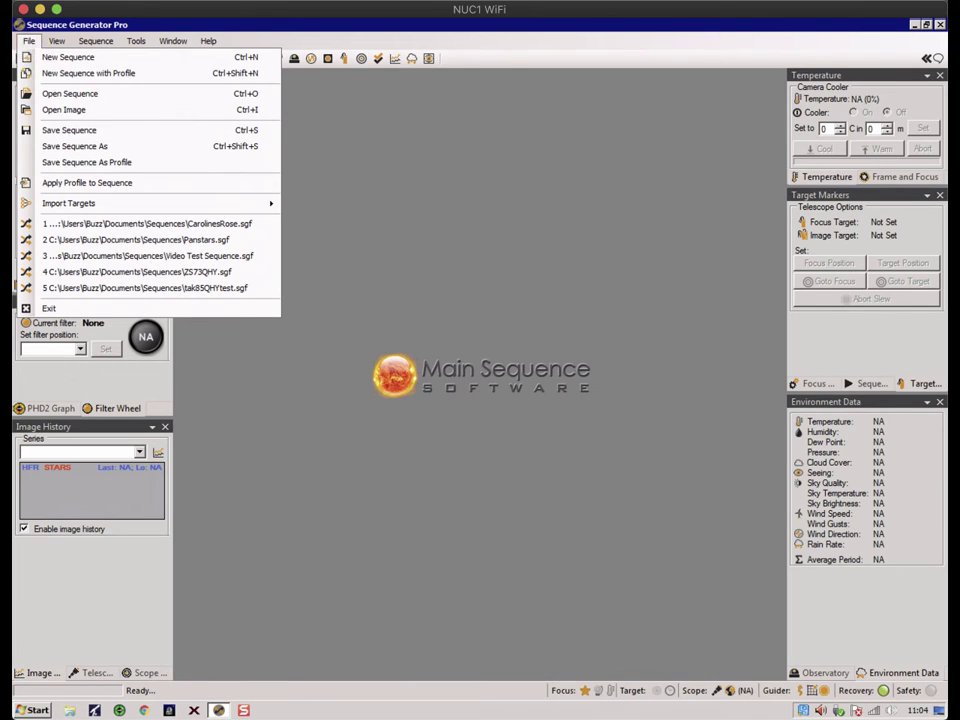
click(64, 108)
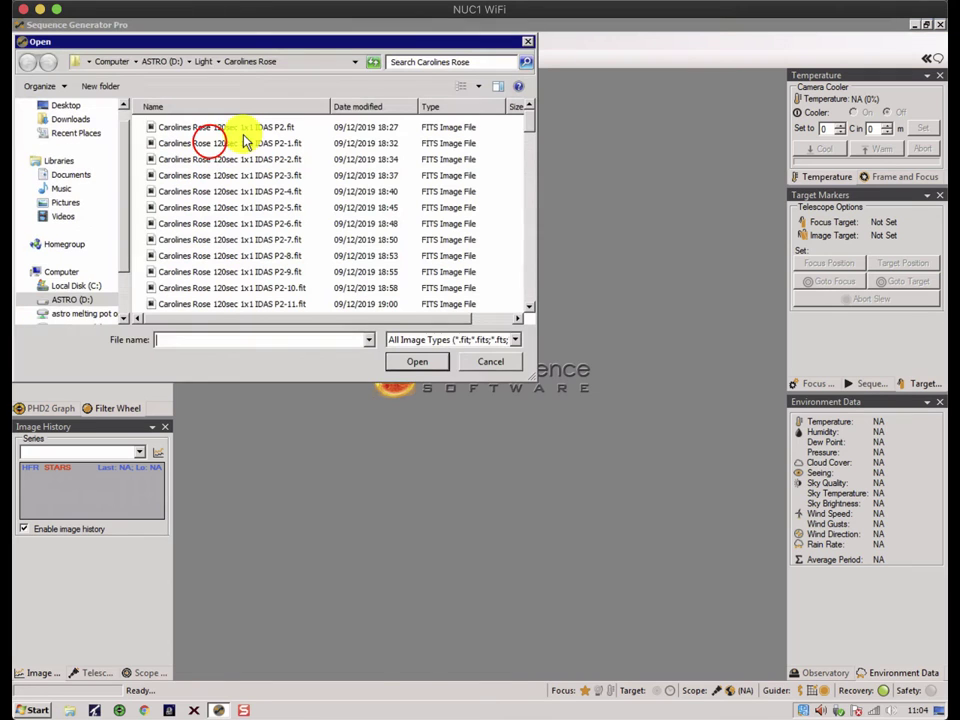
click(208, 143)
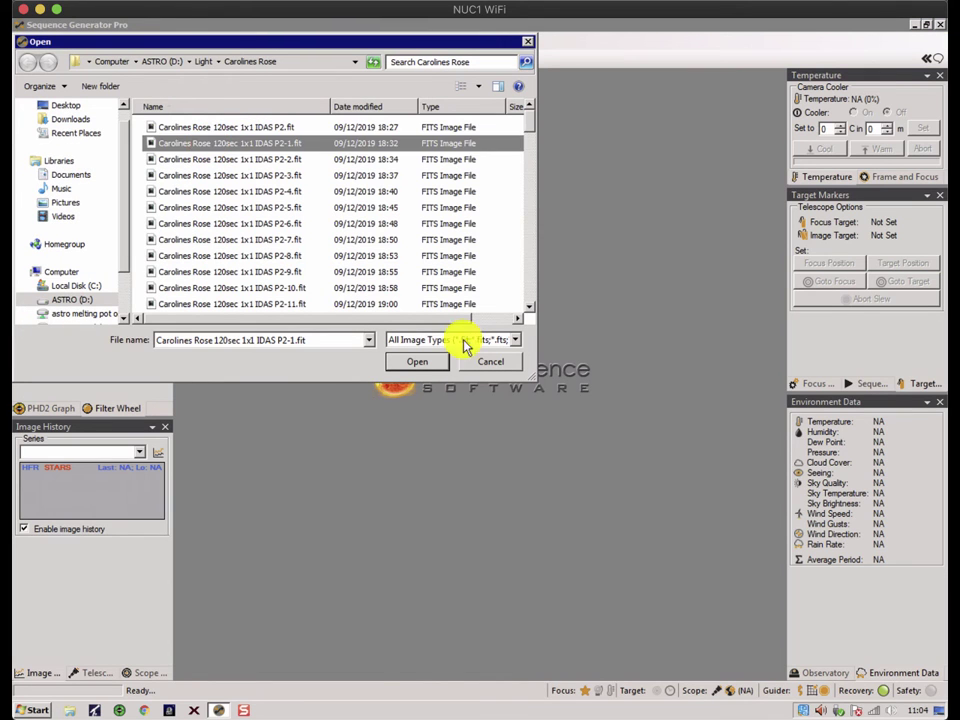
Load 'Carolines Rose 120sec 1x1 IDAS P2-1.fit' into the image viewer.
click(418, 361)
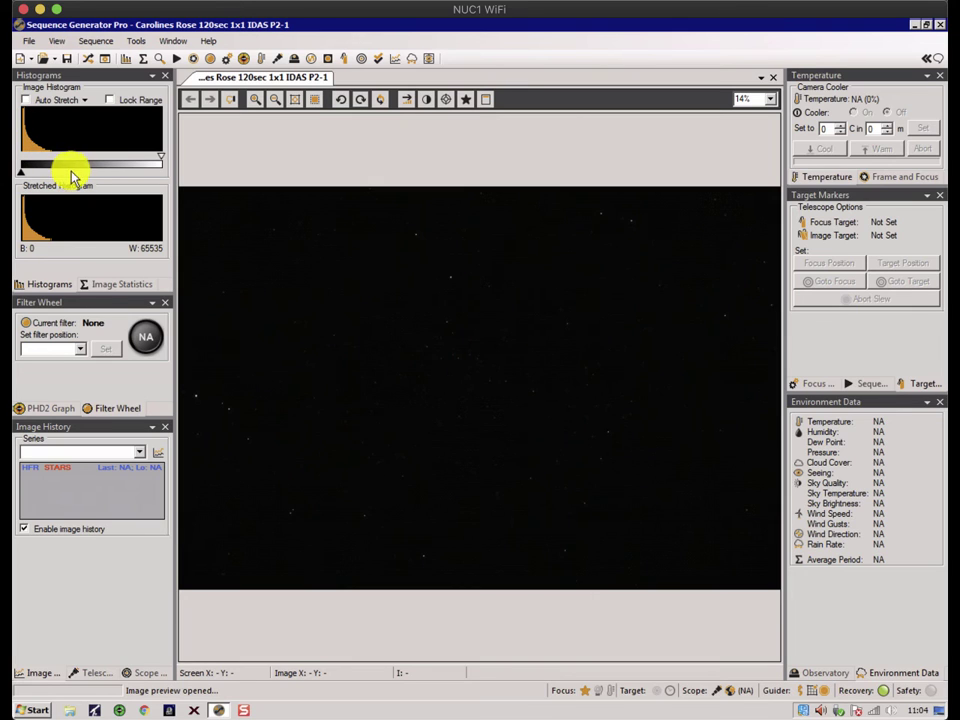
Show Image Statistics, auto stretch the P2-1 frame, then apply Auto Stretch - High.
click(114, 284)
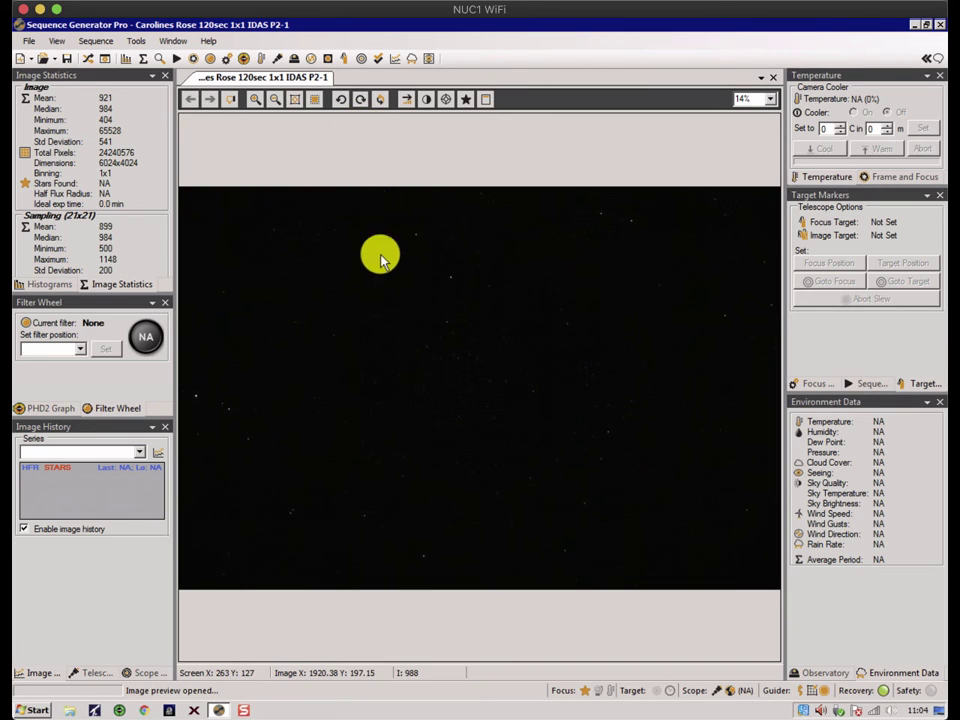
click(407, 103)
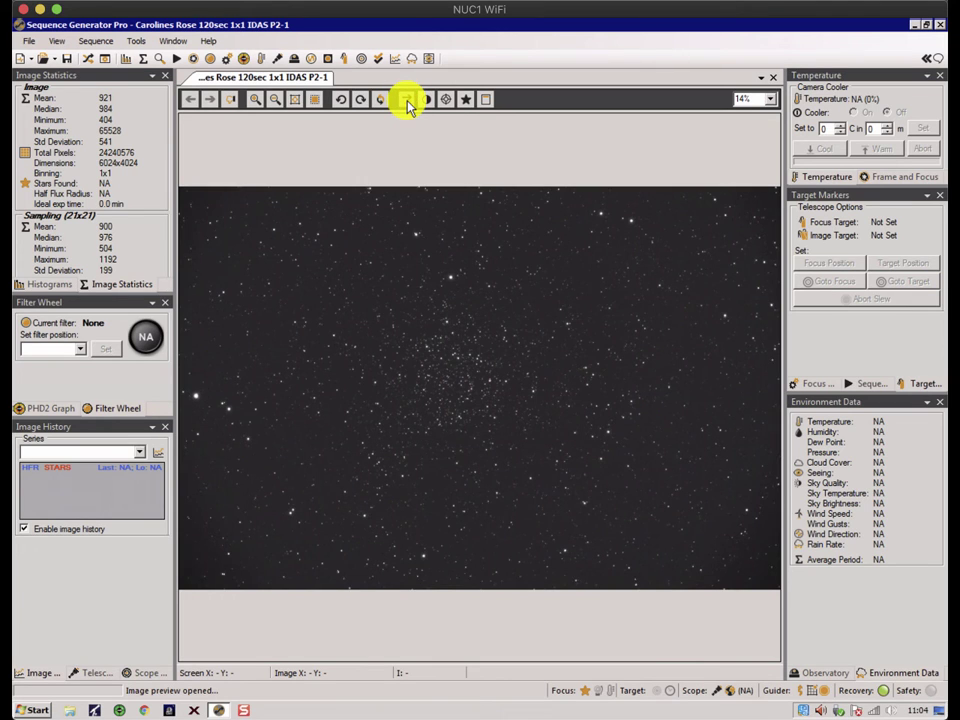
right_click(415, 334)
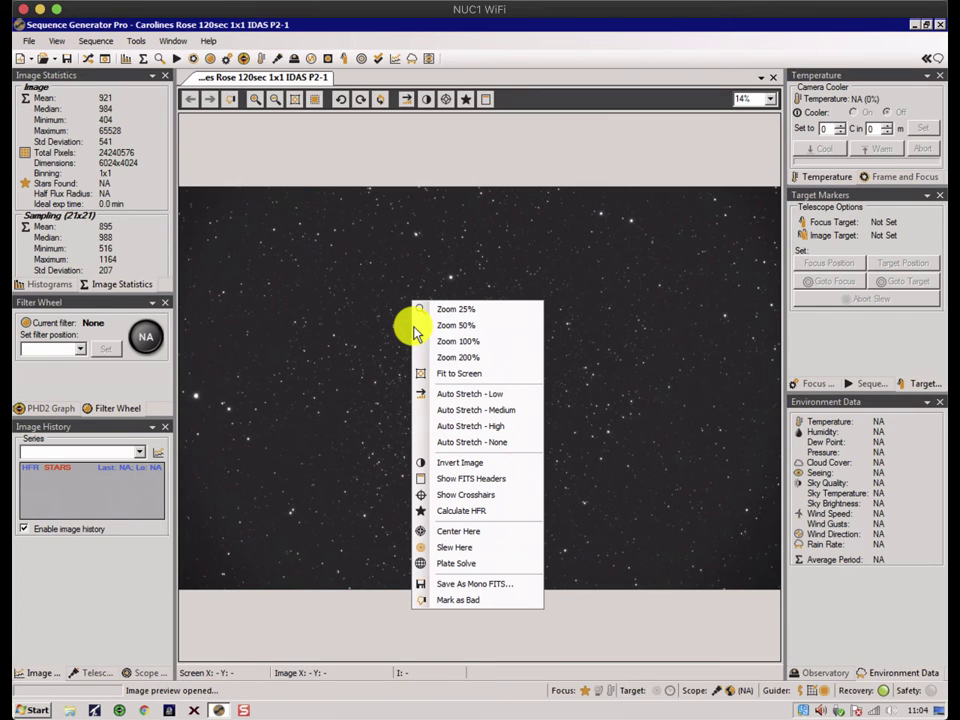
click(447, 427)
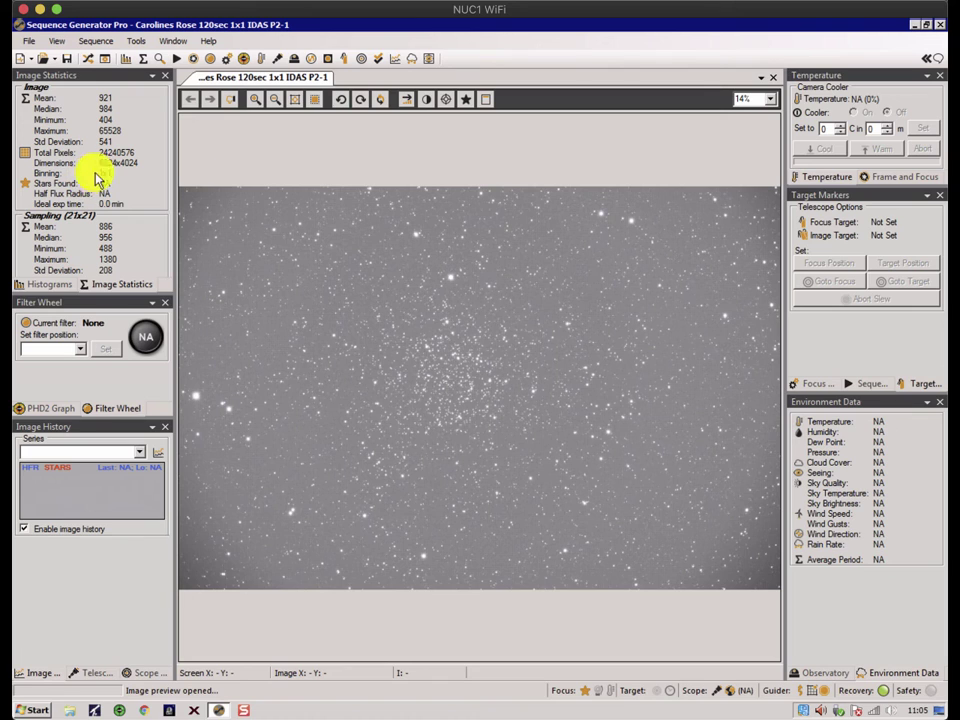
Calculate HFR on the P2-1 frame, labelling 300 stars with half flux radius 3.45.
click(466, 100)
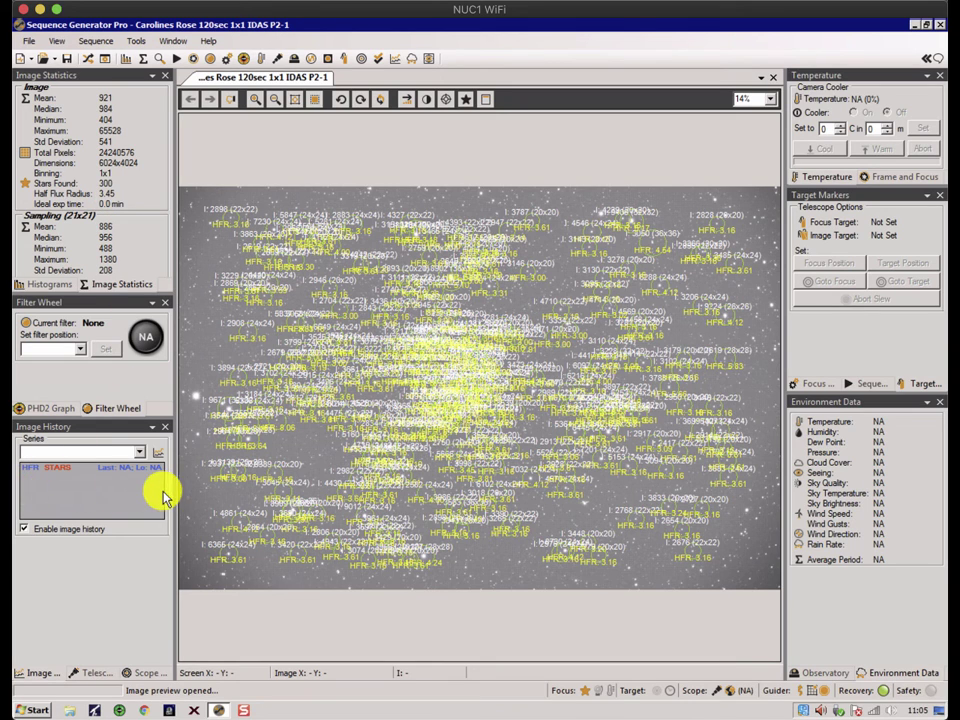
click(29, 41)
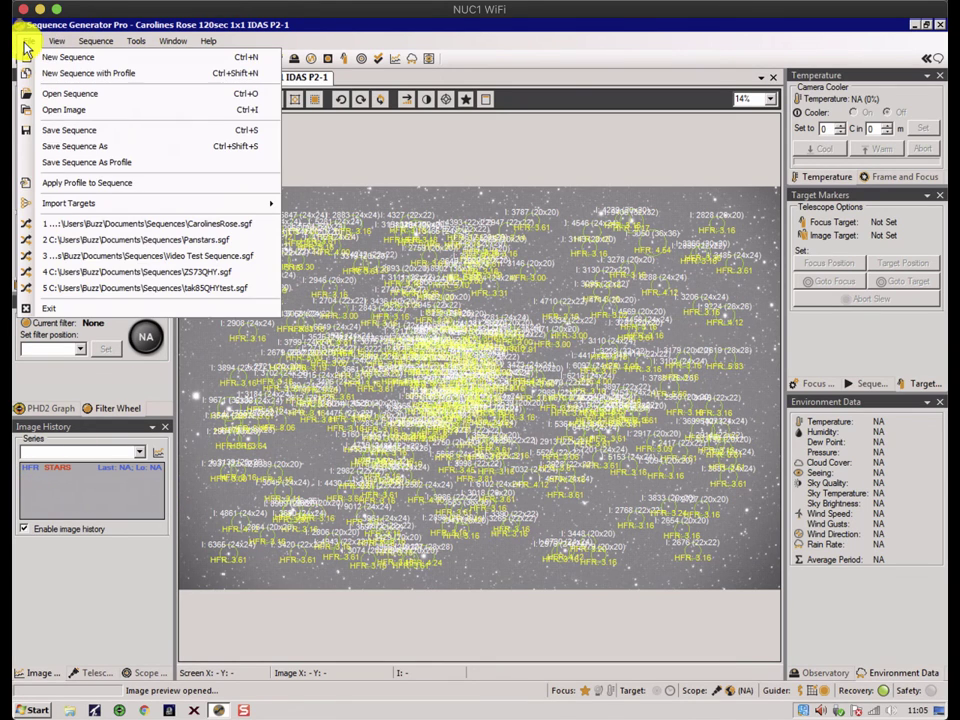
Load the recent CarolinesRose.sgf sequence, cancel the Save As prompt, then close the sequence window.
click(210, 223)
click(644, 324)
drag(692, 270, 428, 300)
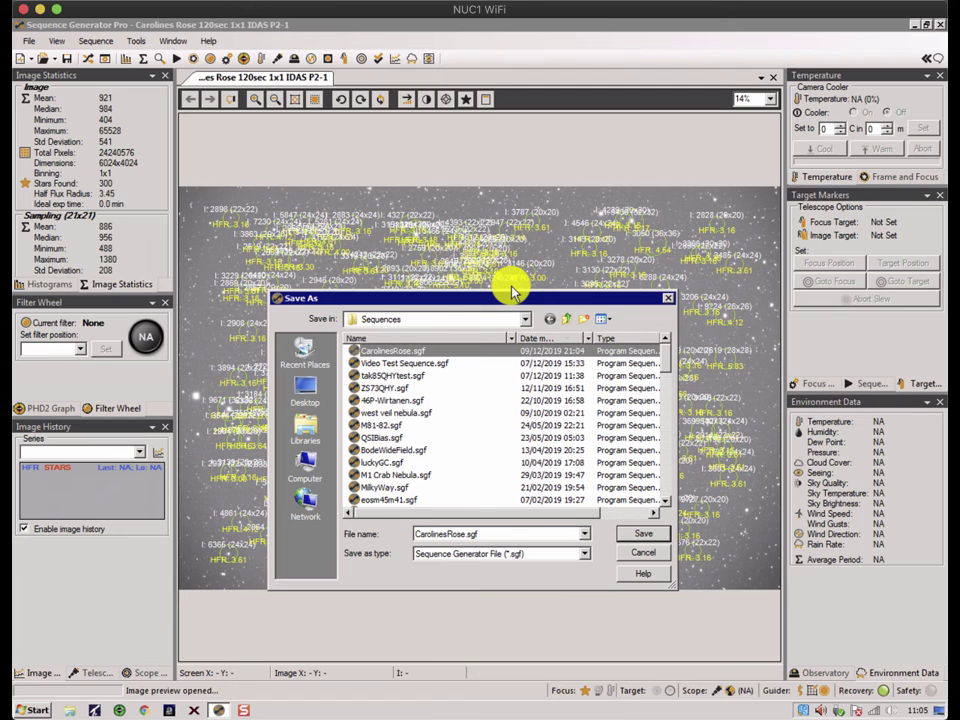
click(656, 556)
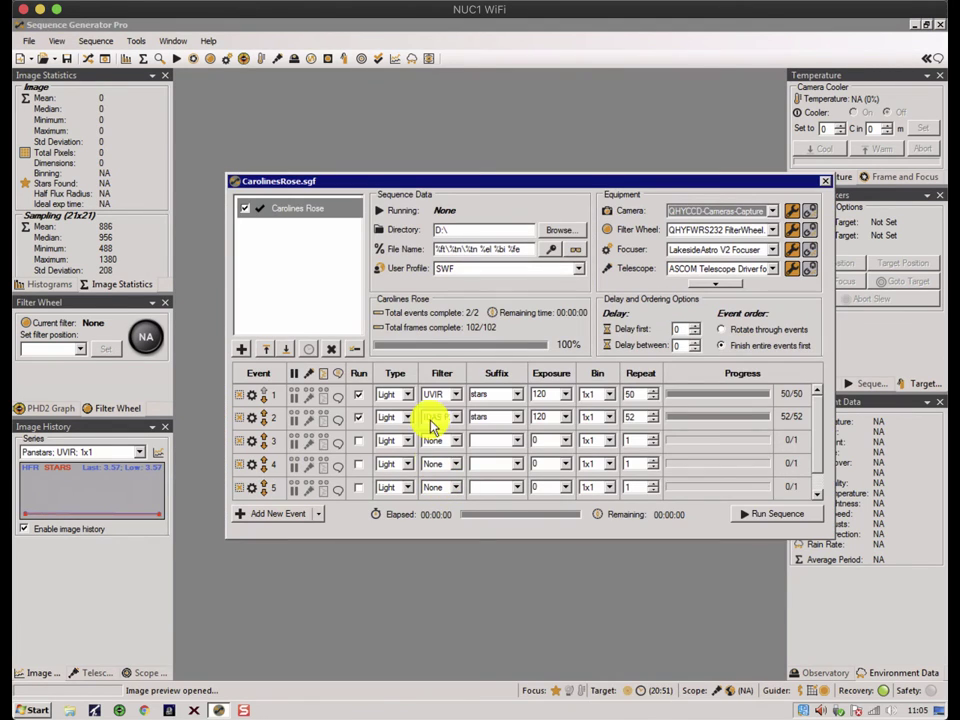
click(825, 181)
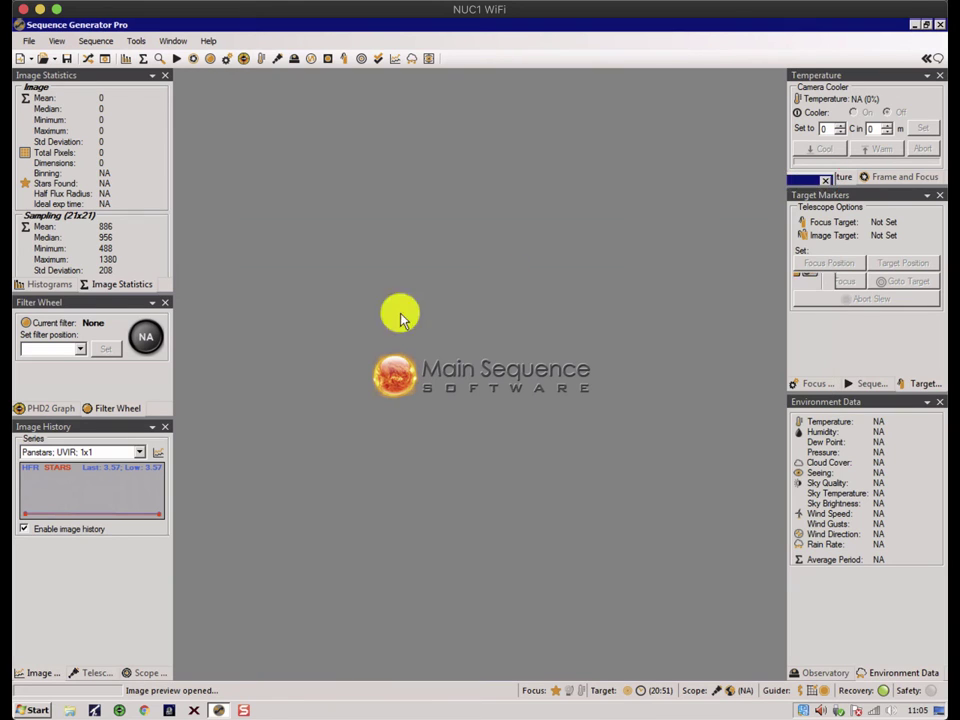
Chart the 'Carolines Rose; IDAS P2; 1x1' series in Image History and inspect its HFR points.
click(140, 452)
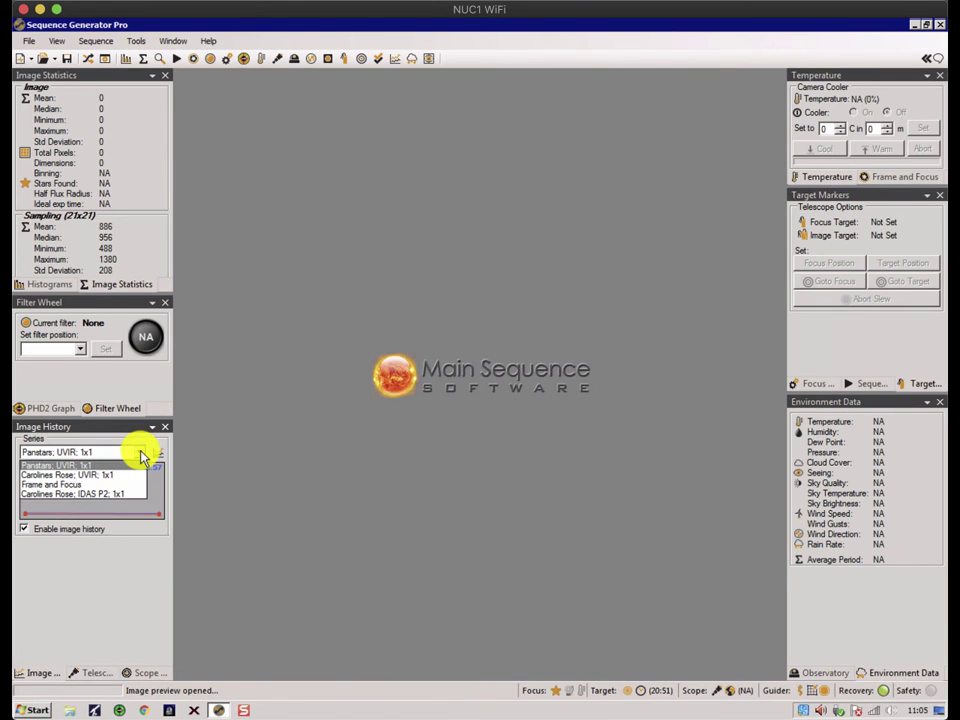
click(100, 493)
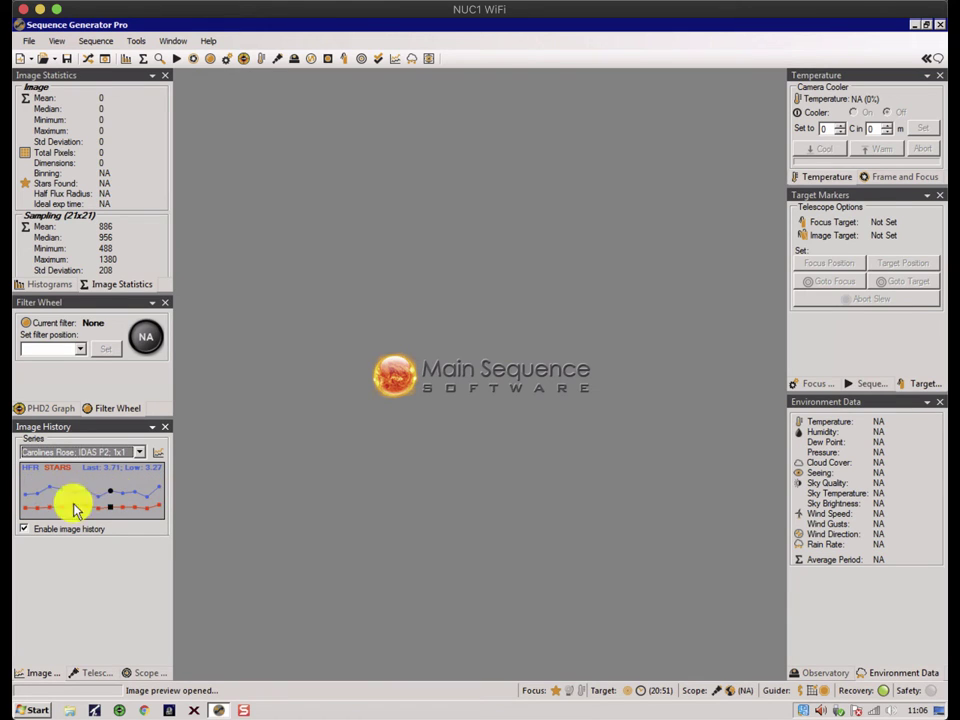
mouse_move(50, 510)
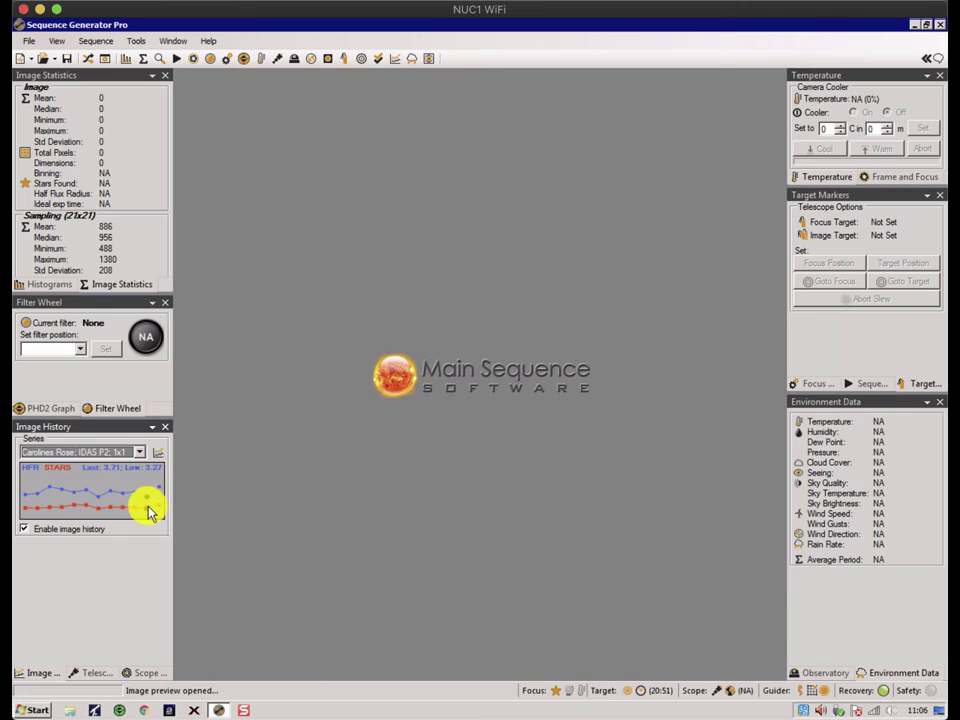
mouse_move(138, 513)
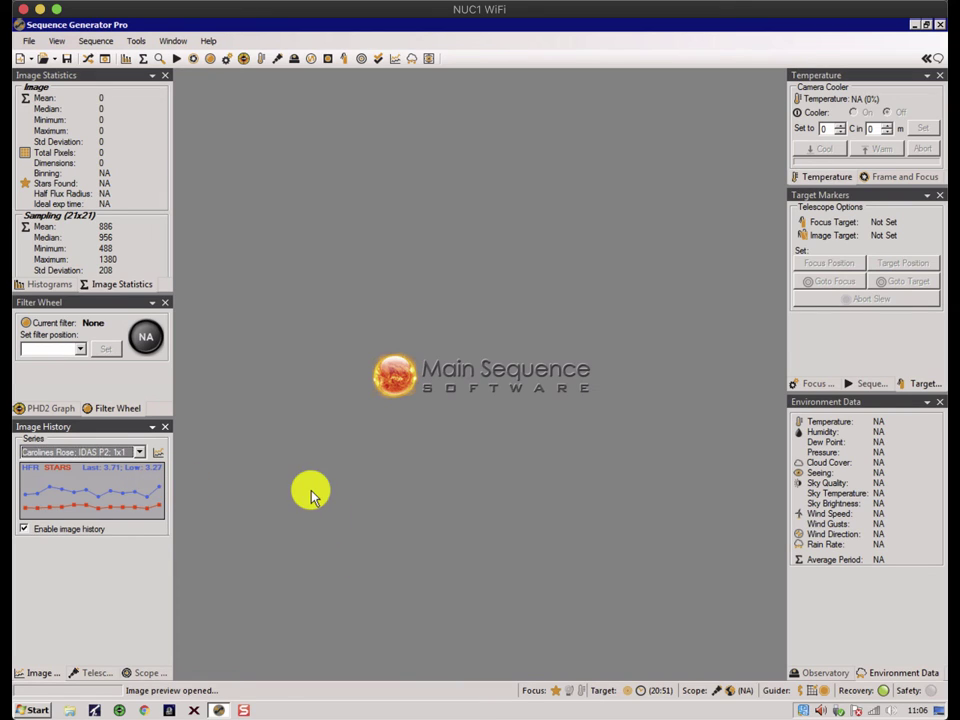
Show the Histograms panel and open 'Carolines Rose 120sec 1x1 IDAS P2-2.fit'.
click(40, 284)
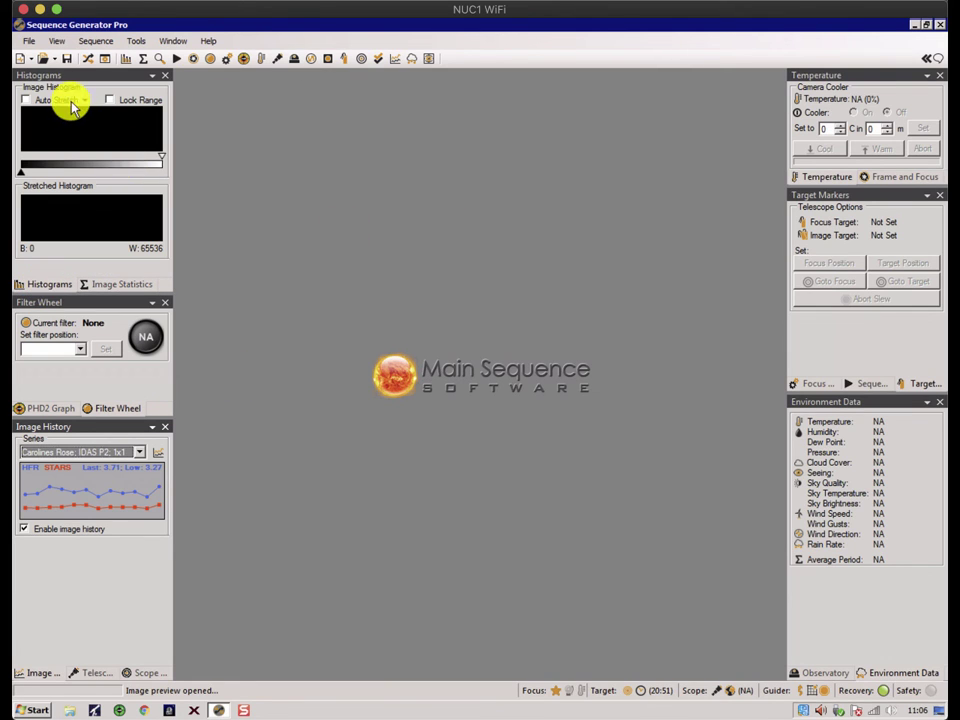
click(28, 42)
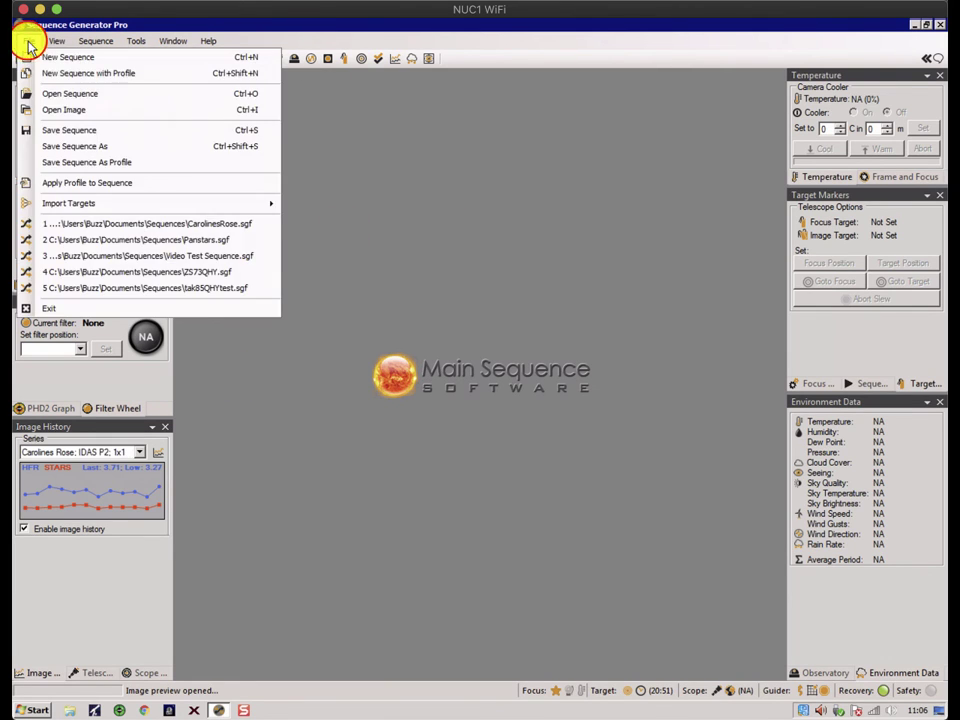
click(70, 108)
click(190, 159)
click(191, 160)
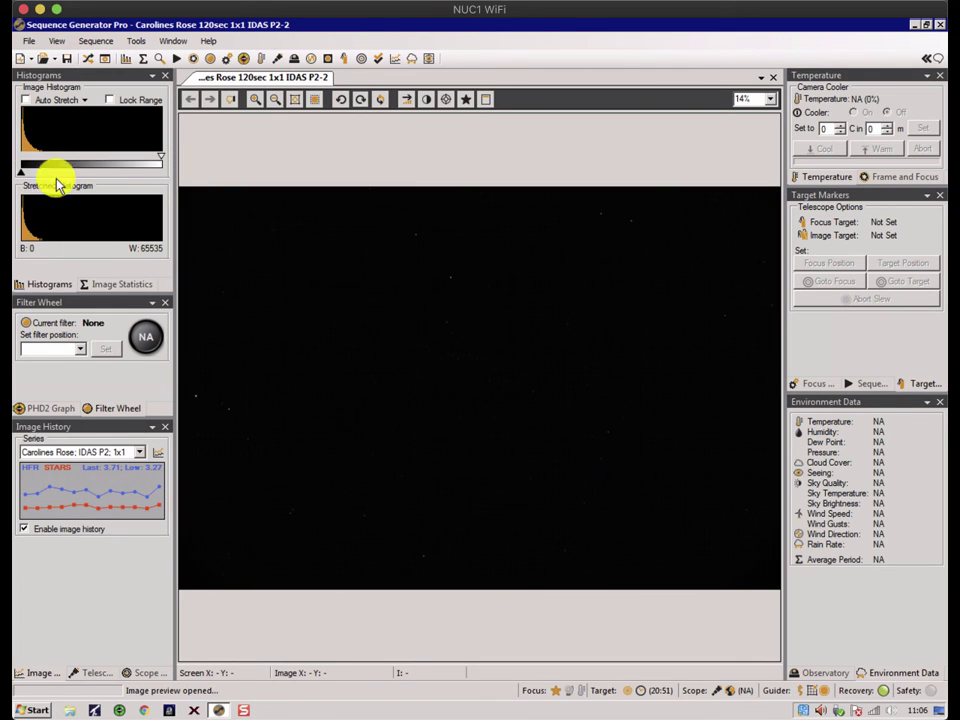
Auto stretch the P2-2 frame, raise the black point, set white point 11762, and lock the range.
click(400, 100)
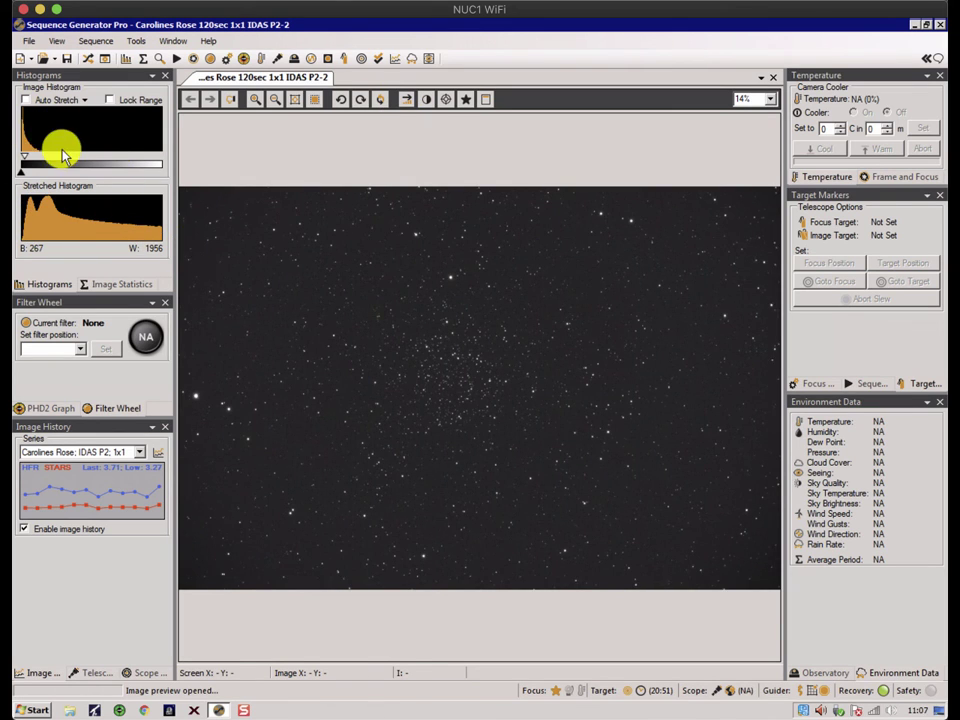
click(22, 155)
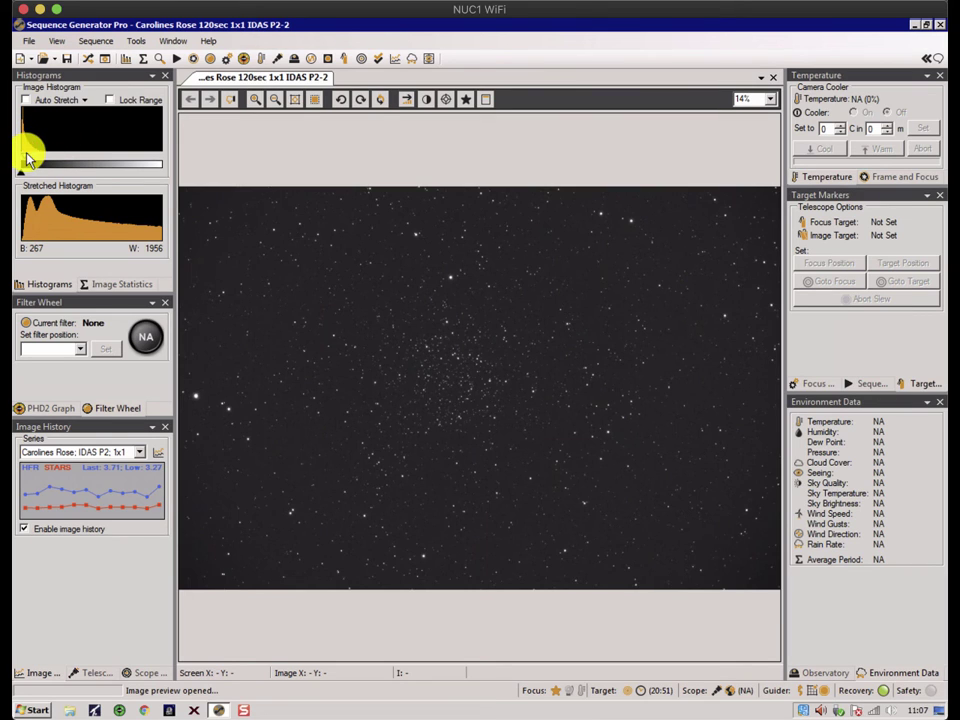
drag(27, 155, 32, 154)
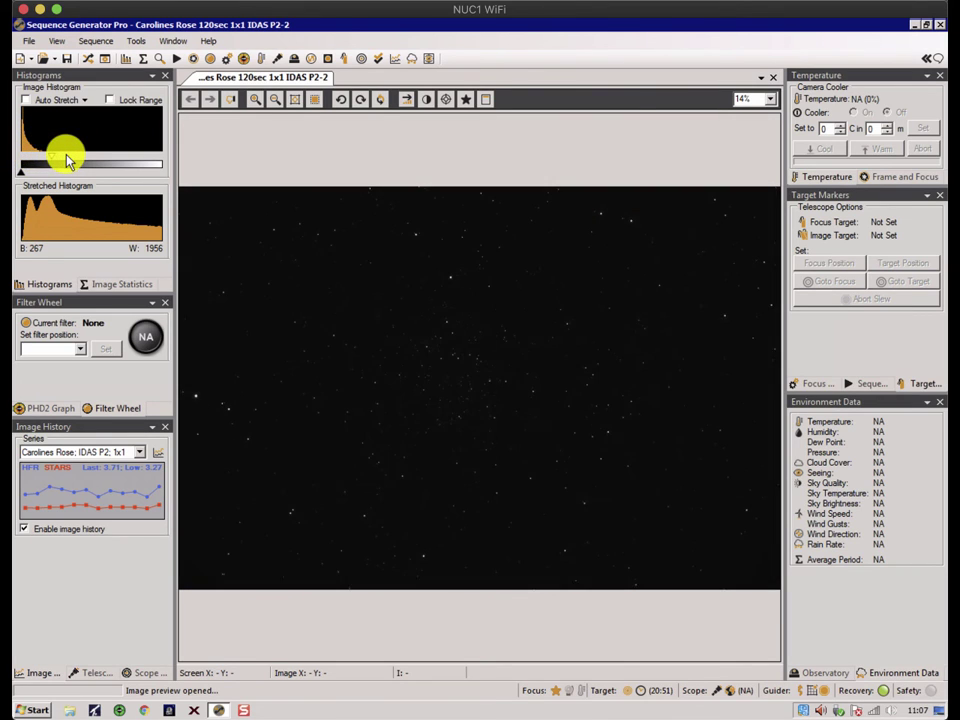
click(43, 160)
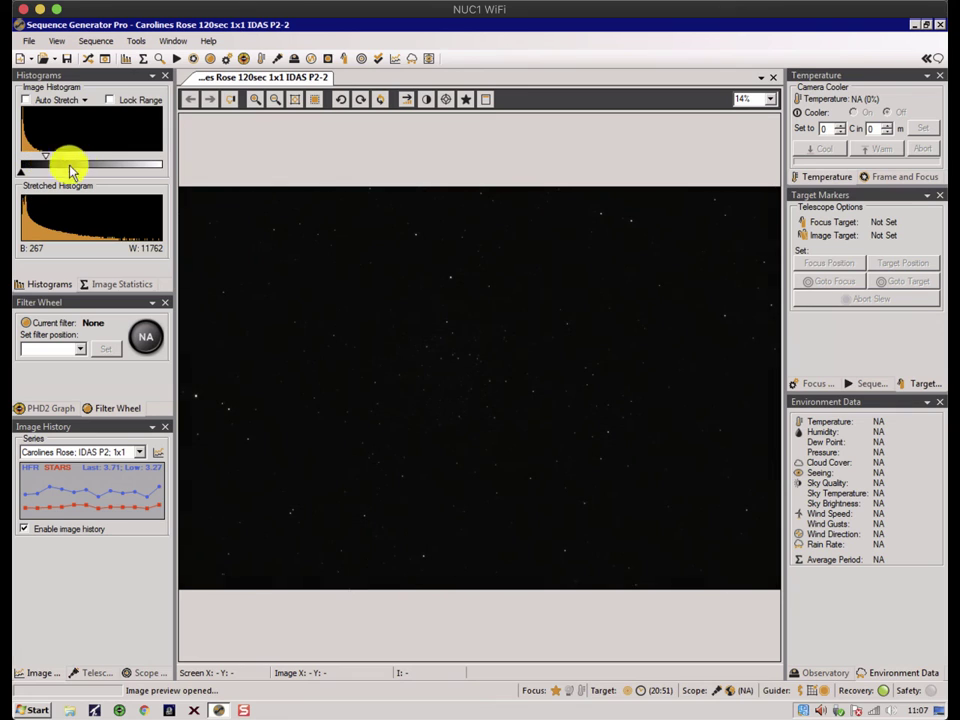
click(106, 100)
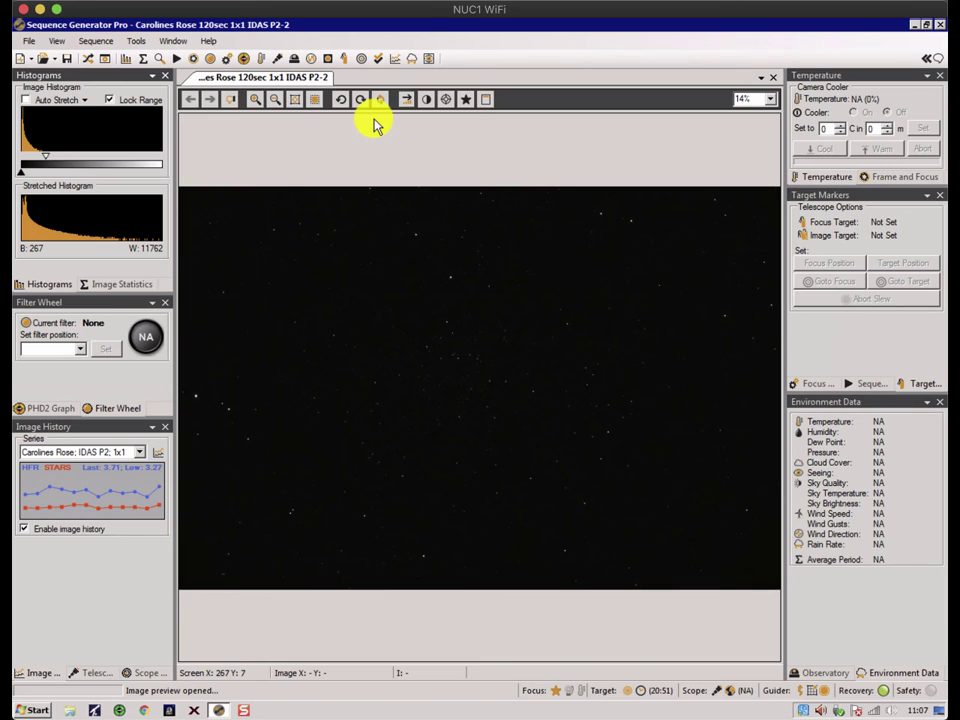
Invert the Carolines Rose frame and open 'HeartQHY 300sec 1x1 IDAS P2-3.fit' from Light > HeartQHY.
click(427, 104)
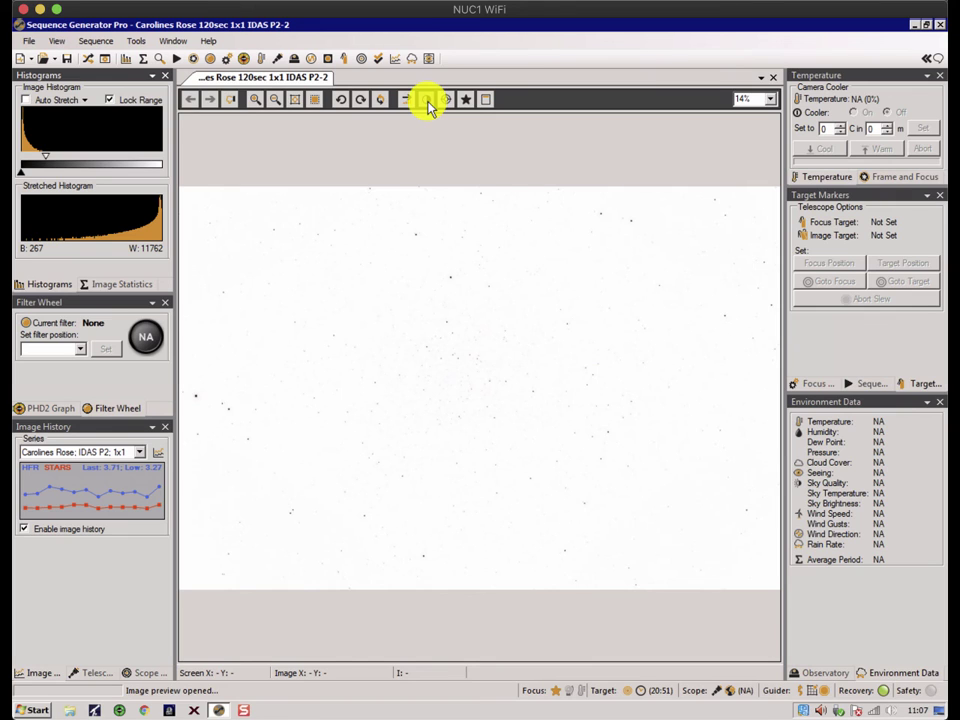
click(30, 42)
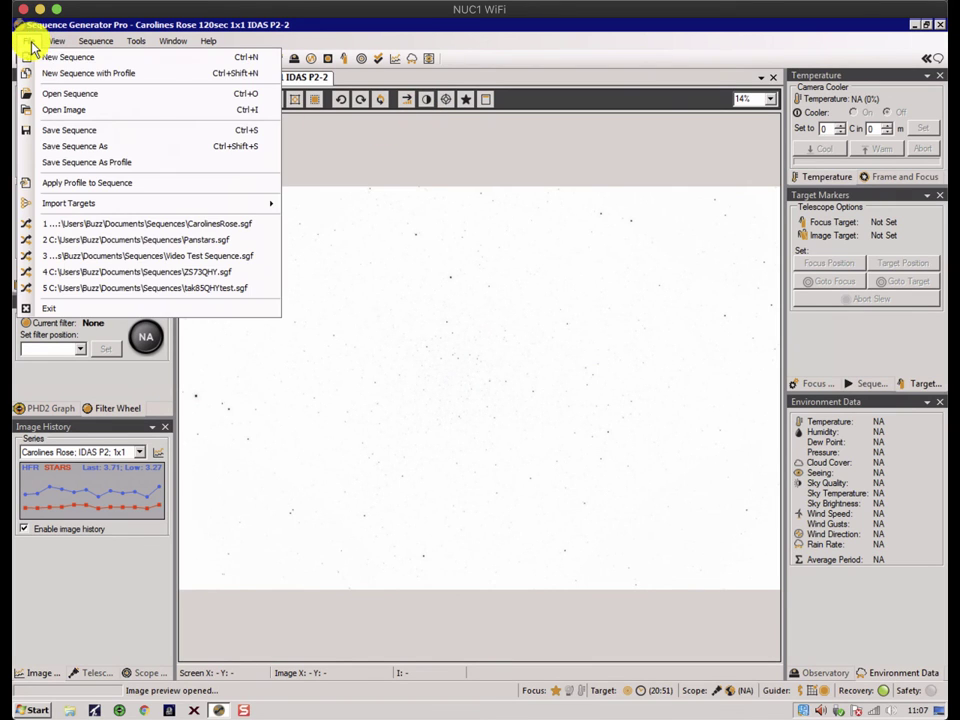
click(50, 109)
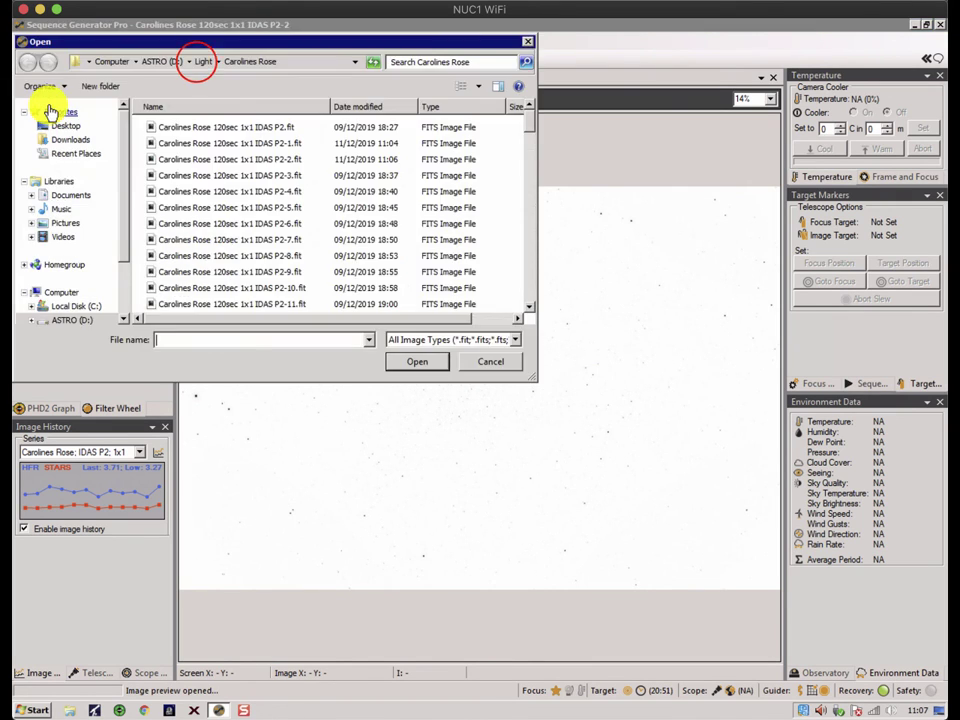
click(195, 61)
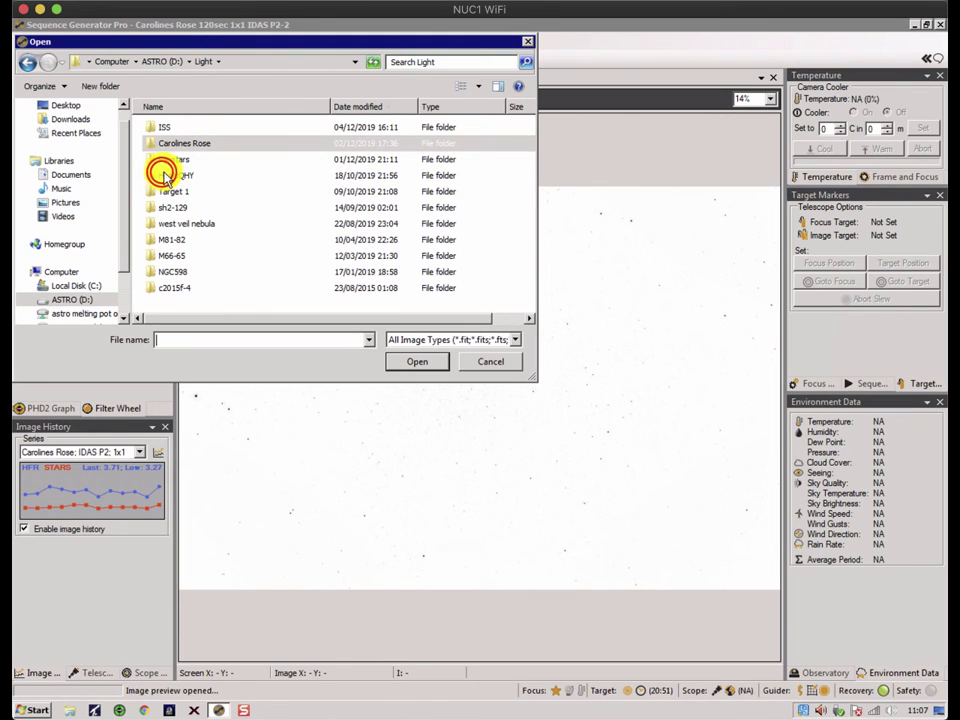
double_click(163, 175)
double_click(187, 176)
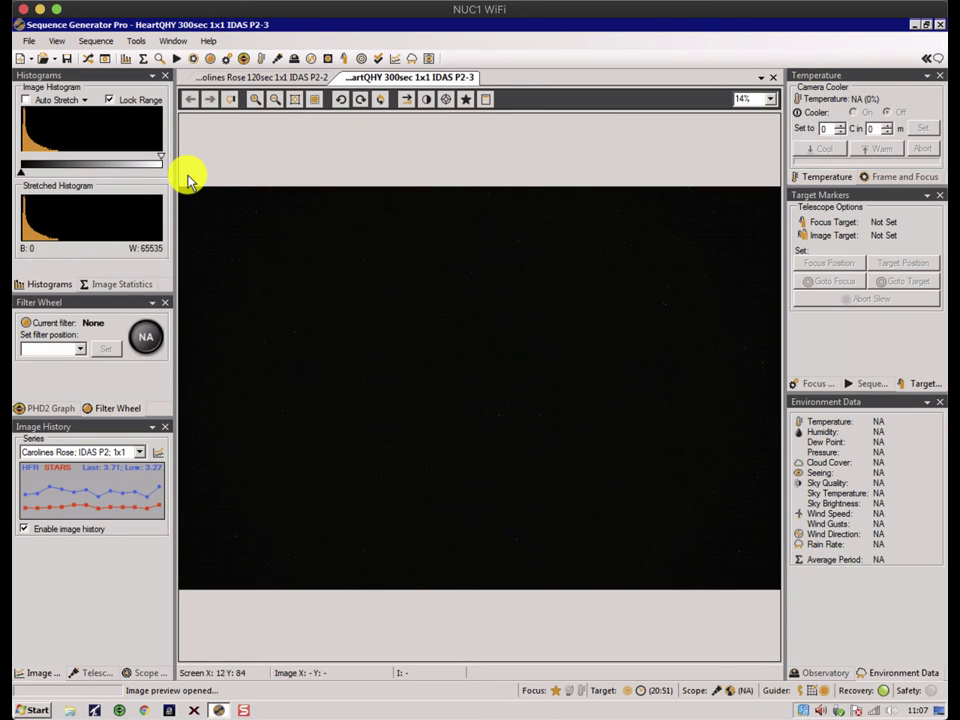
Auto stretch and invert the HeartQHY P2-3 frame, then apply Auto Stretch - Medium.
click(407, 100)
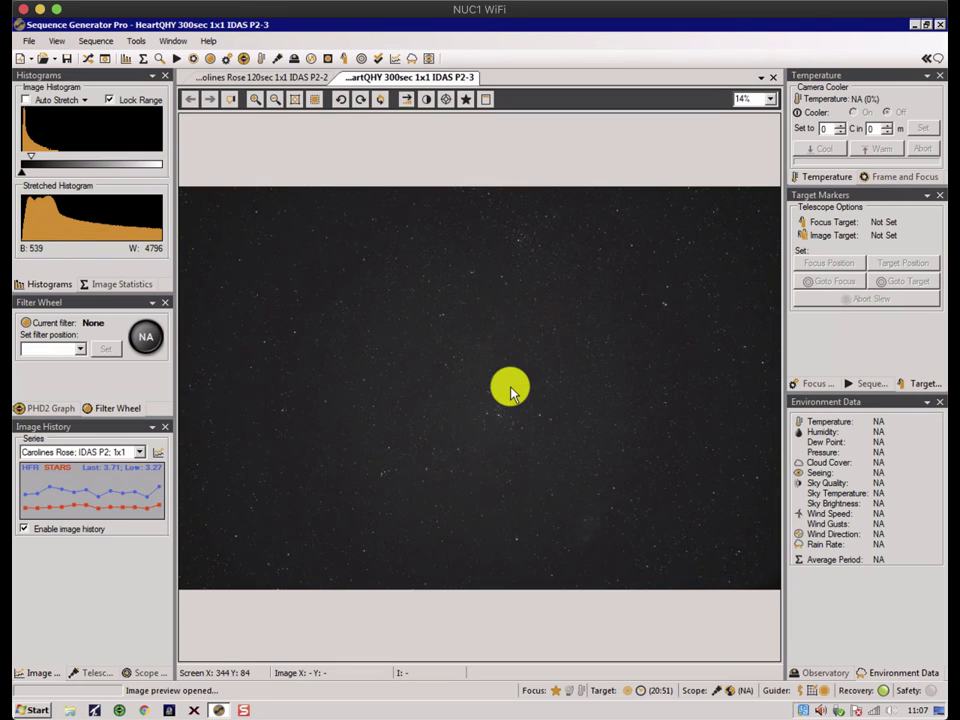
click(425, 100)
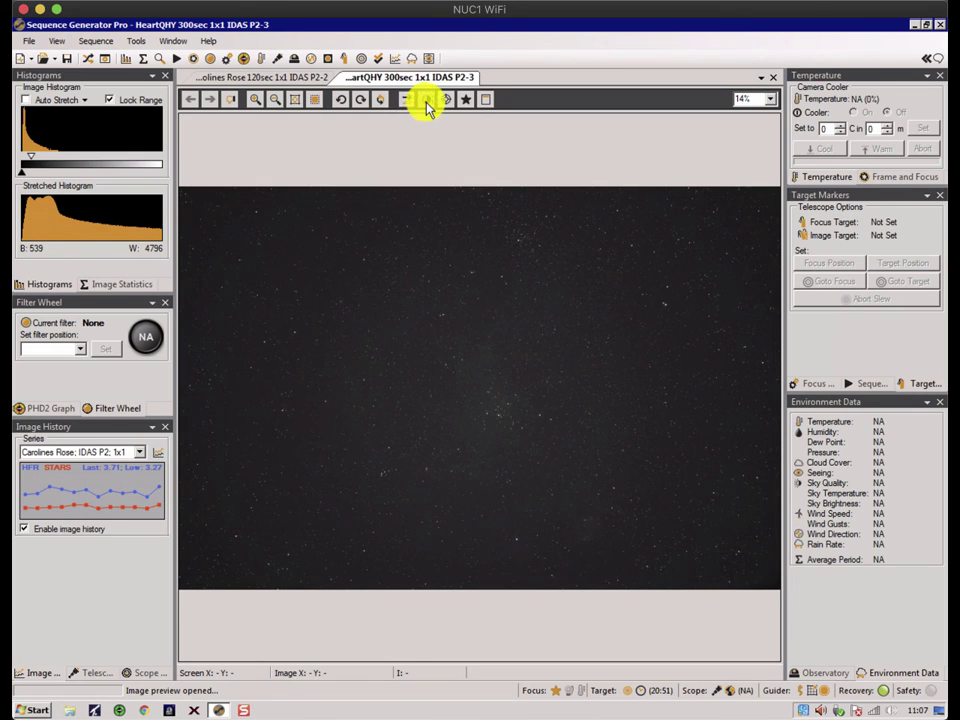
click(425, 100)
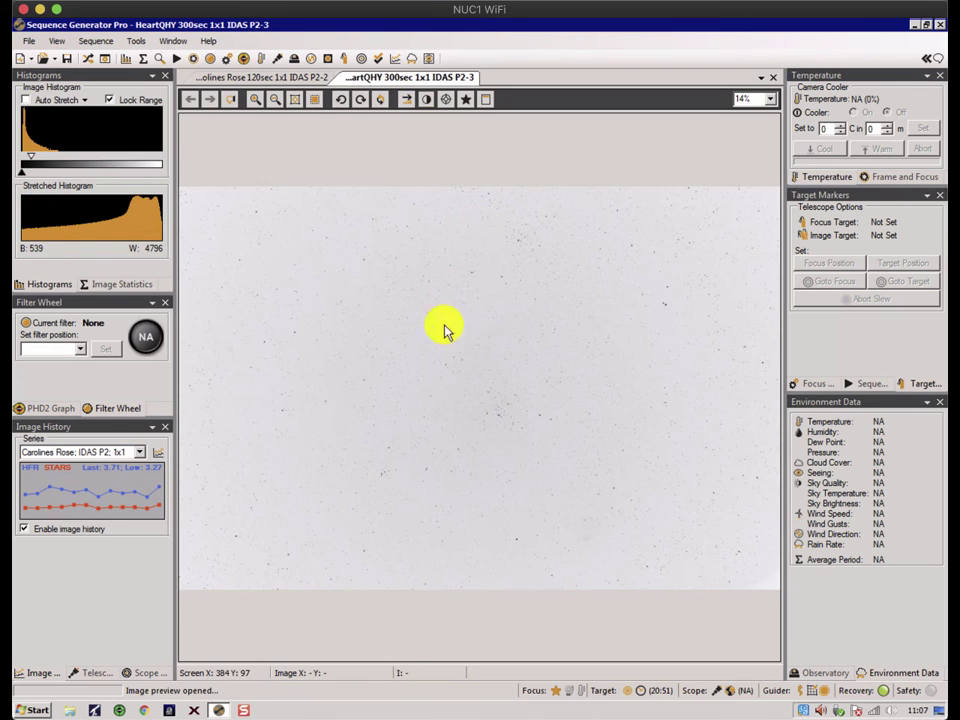
right_click(405, 290)
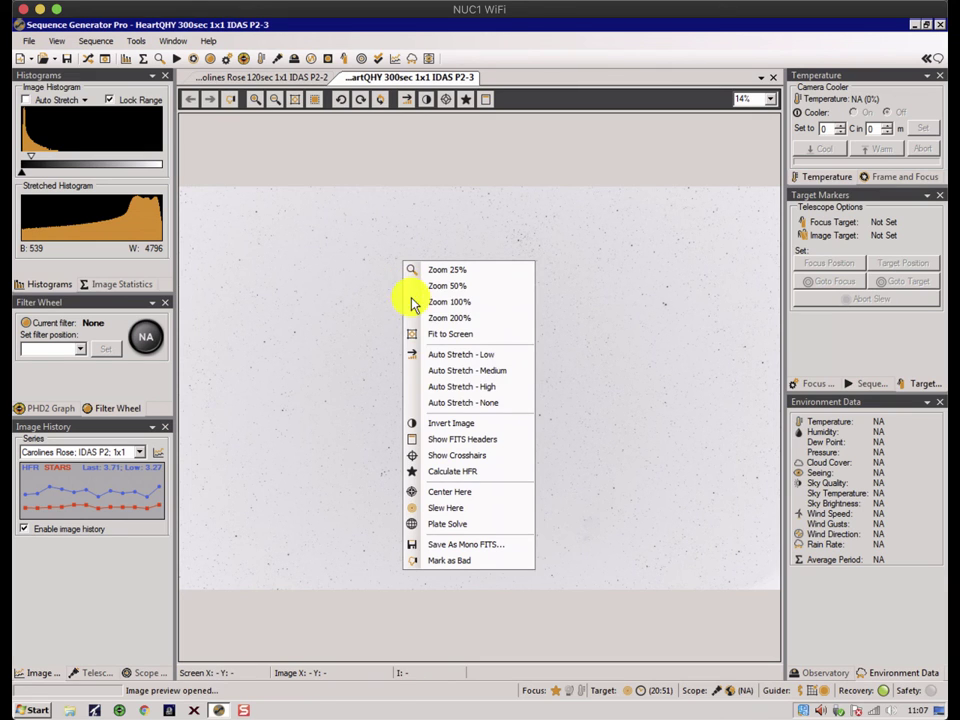
click(440, 372)
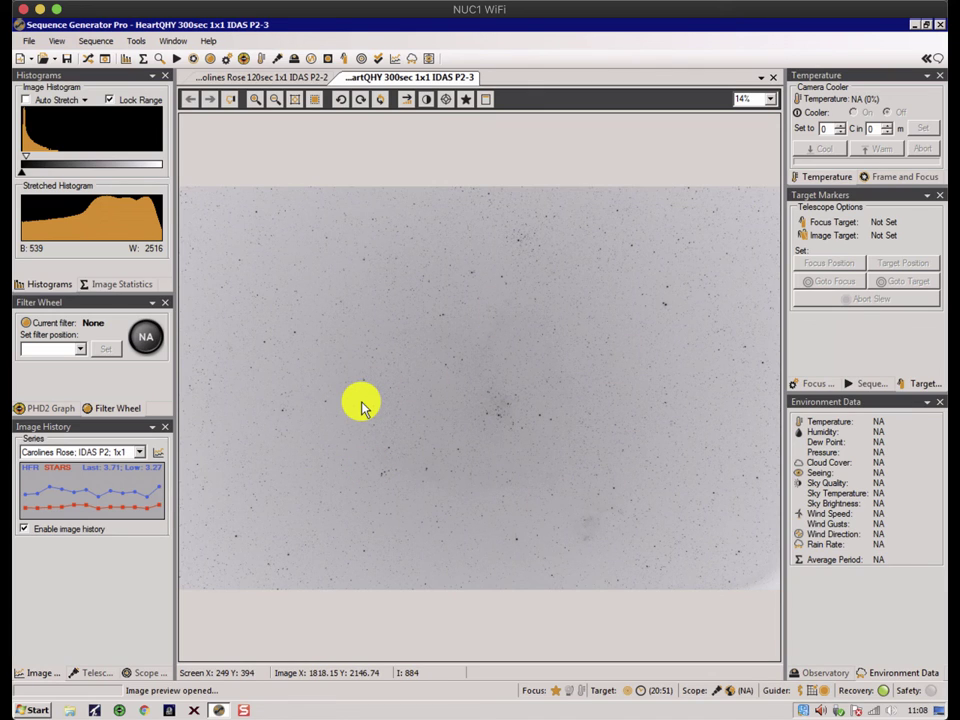
Overlay crosshairs on HeartQHY P2-3 and read its FITS headers to END (EXPOSURE 300, FILTER IDAS P2).
click(446, 100)
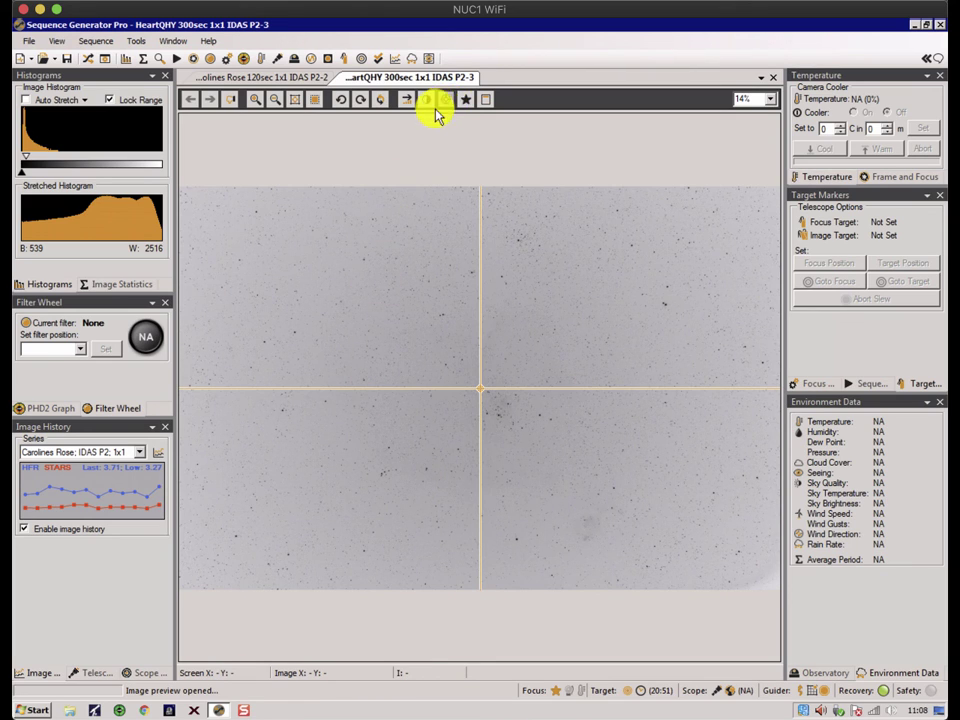
click(486, 99)
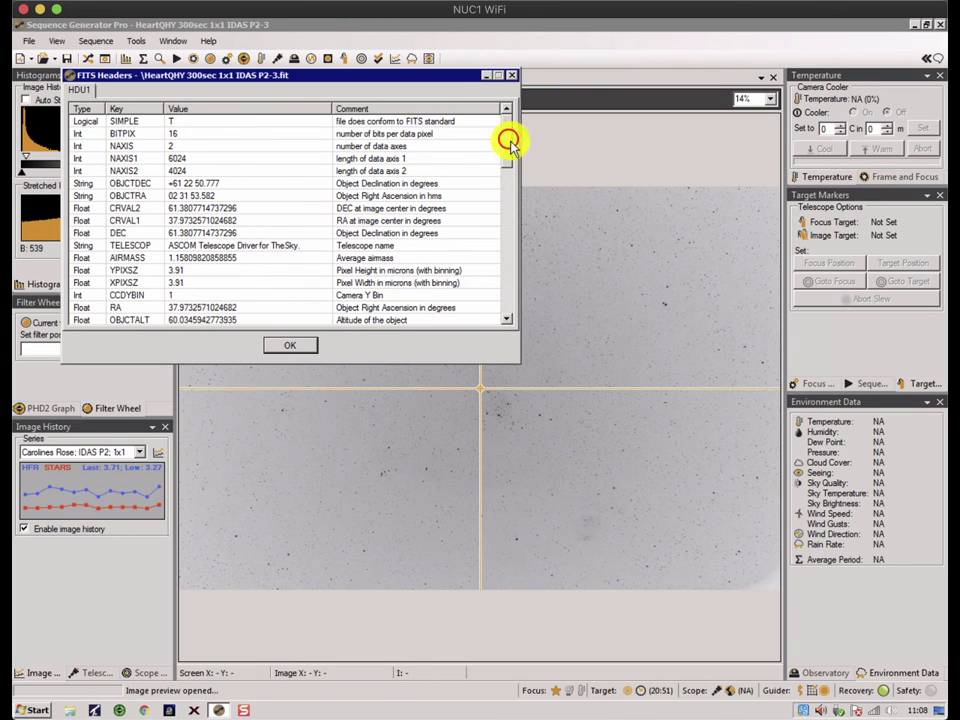
drag(508, 141, 487, 296)
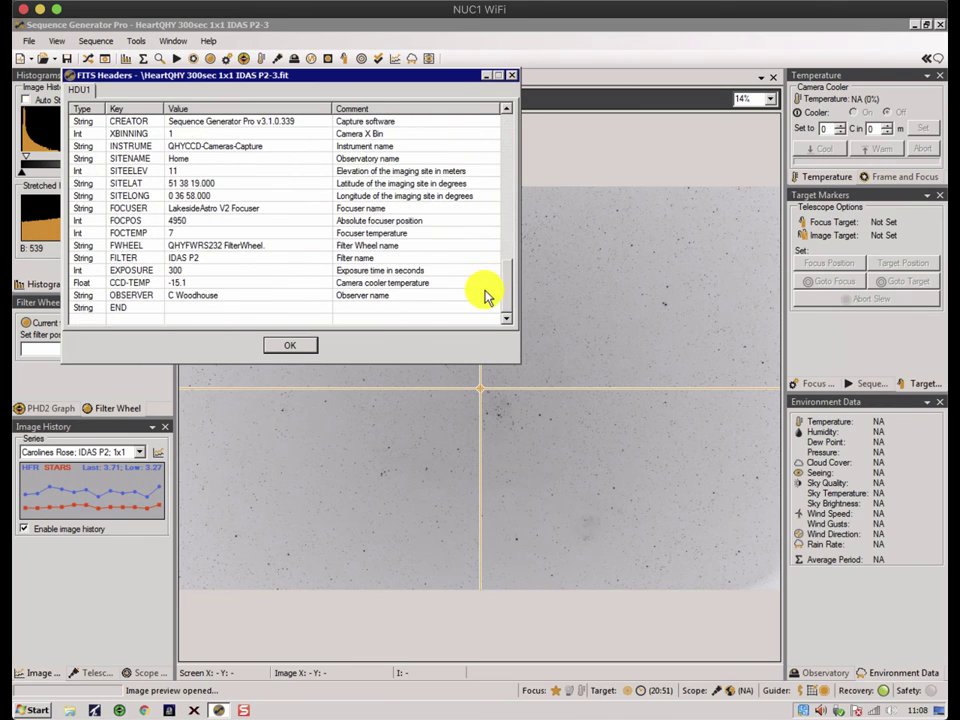
Close the FITS headers, zoom the inverted frame to 50%, then fit it to screen.
click(512, 75)
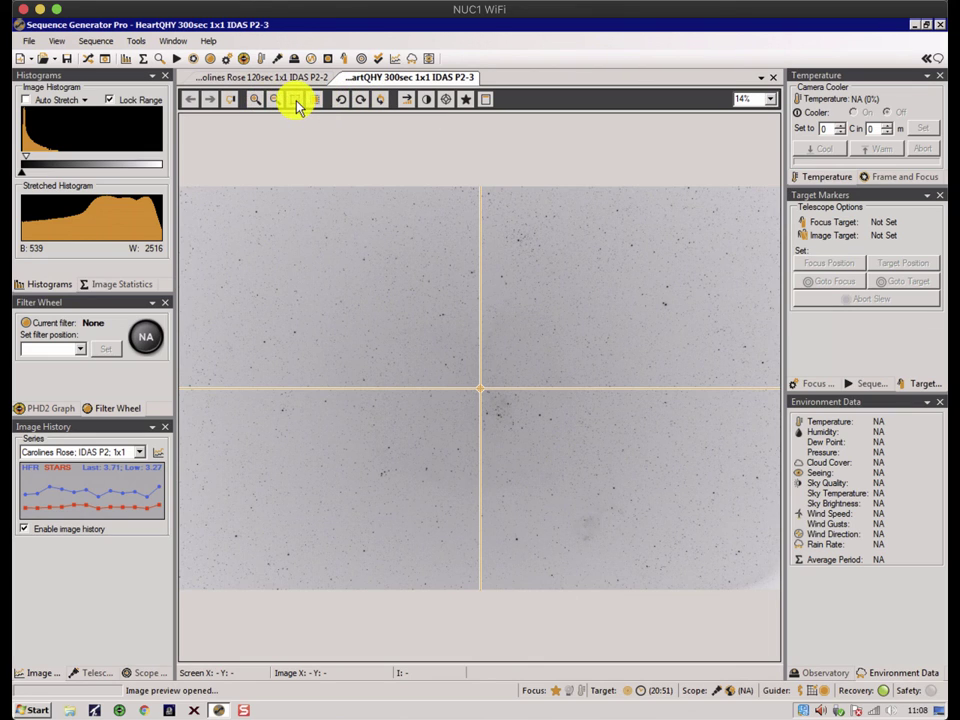
right_click(350, 286)
click(382, 280)
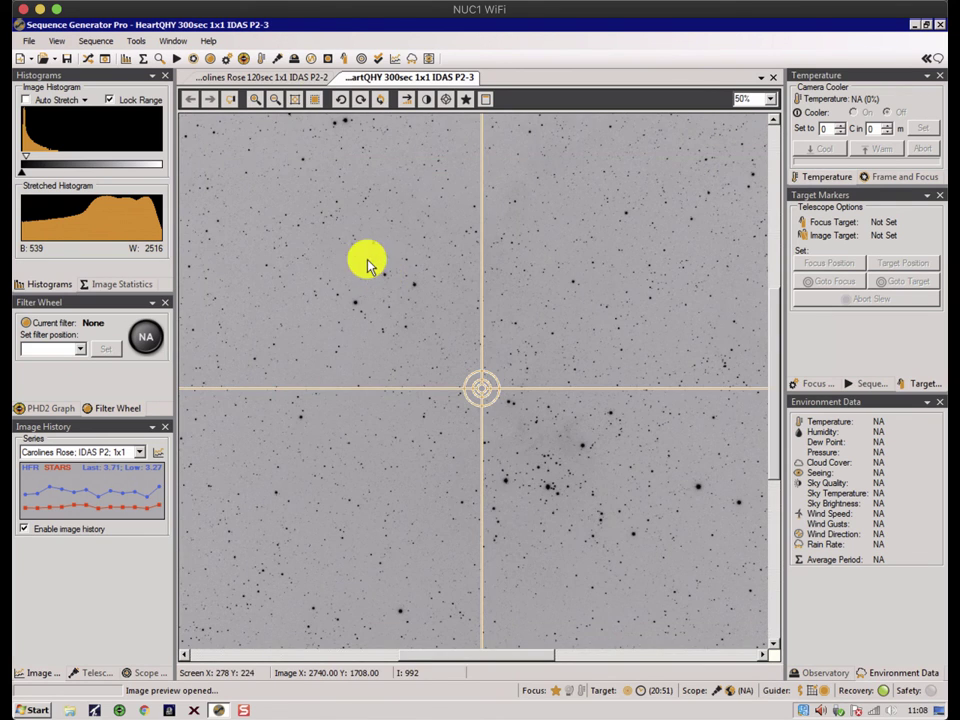
right_click(353, 216)
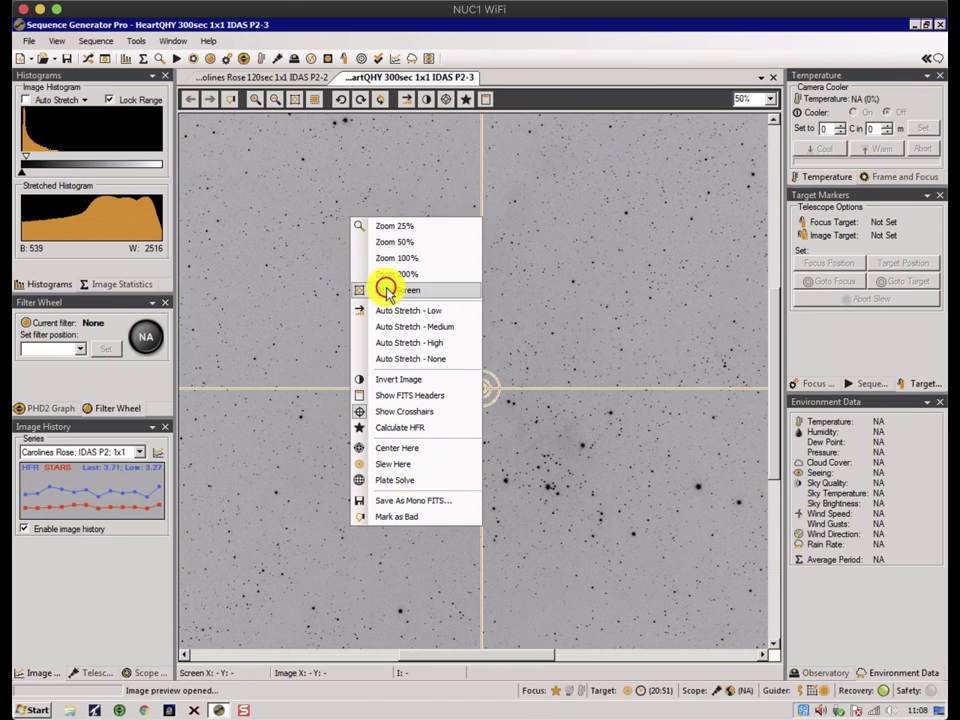
click(381, 287)
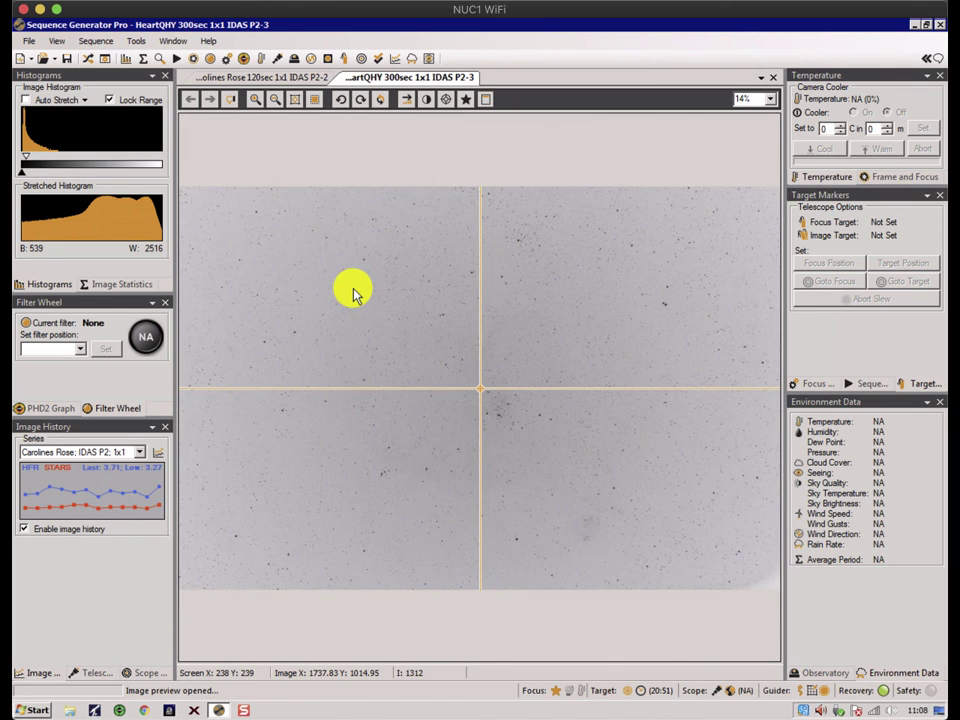